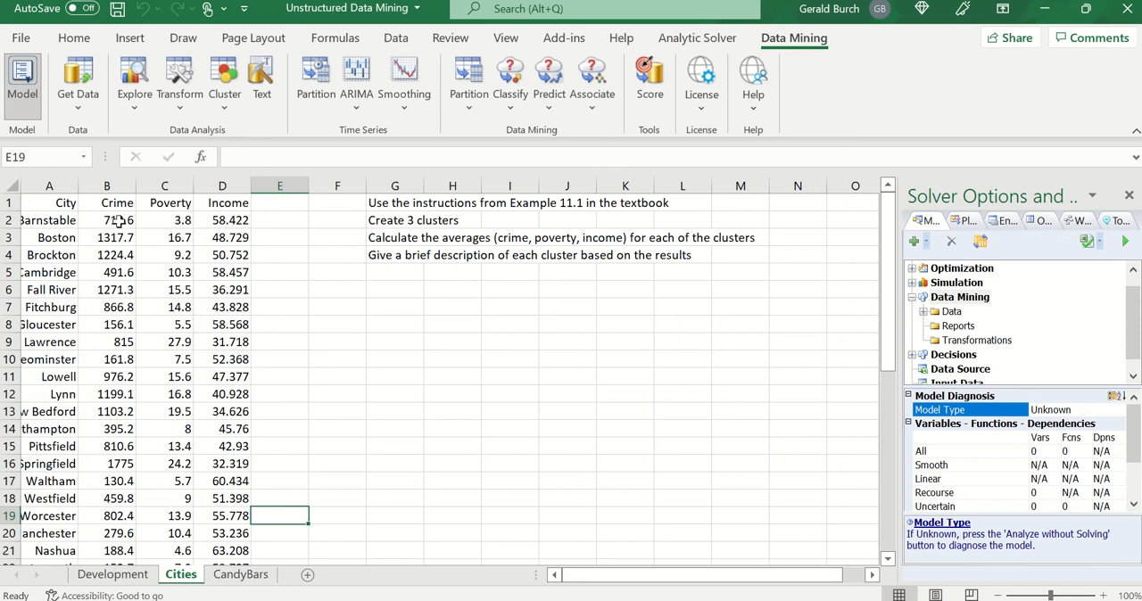
- Insert a scatter chart of the Crime and Poverty columns, B1:C42, and examine how the cities group together
left_click_drag(117, 204, 179, 526)
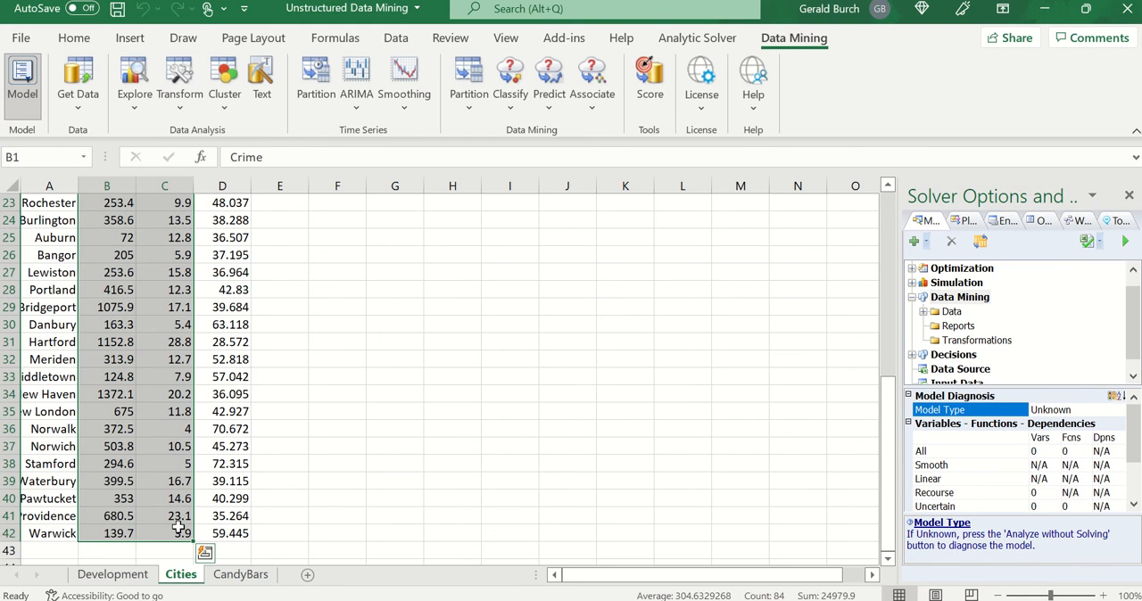
left_click(135, 44)
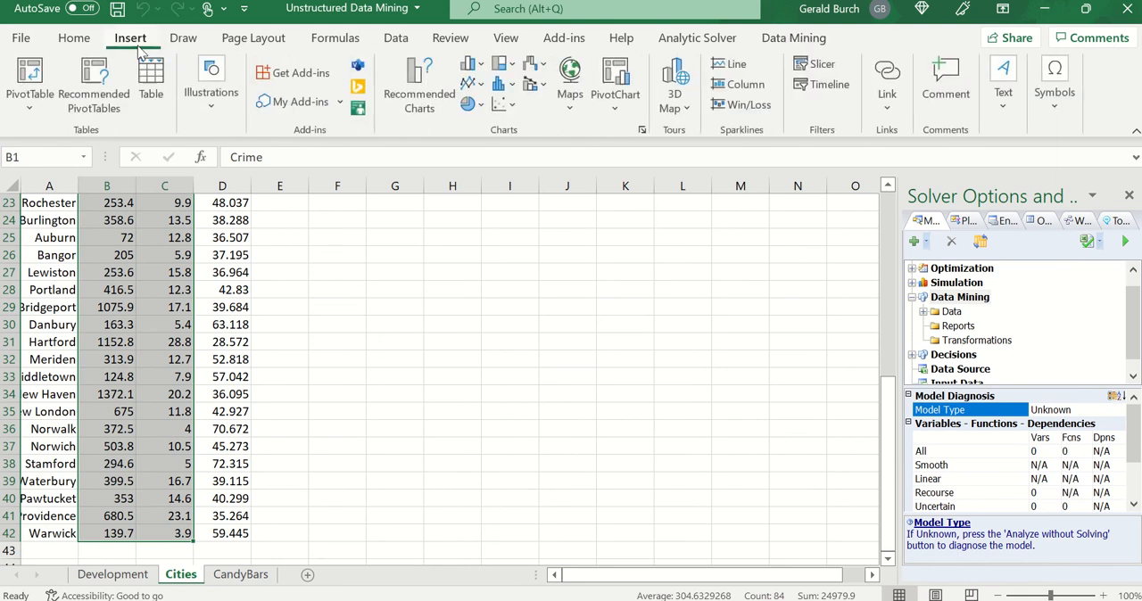
left_click(499, 104)
left_click(527, 175)
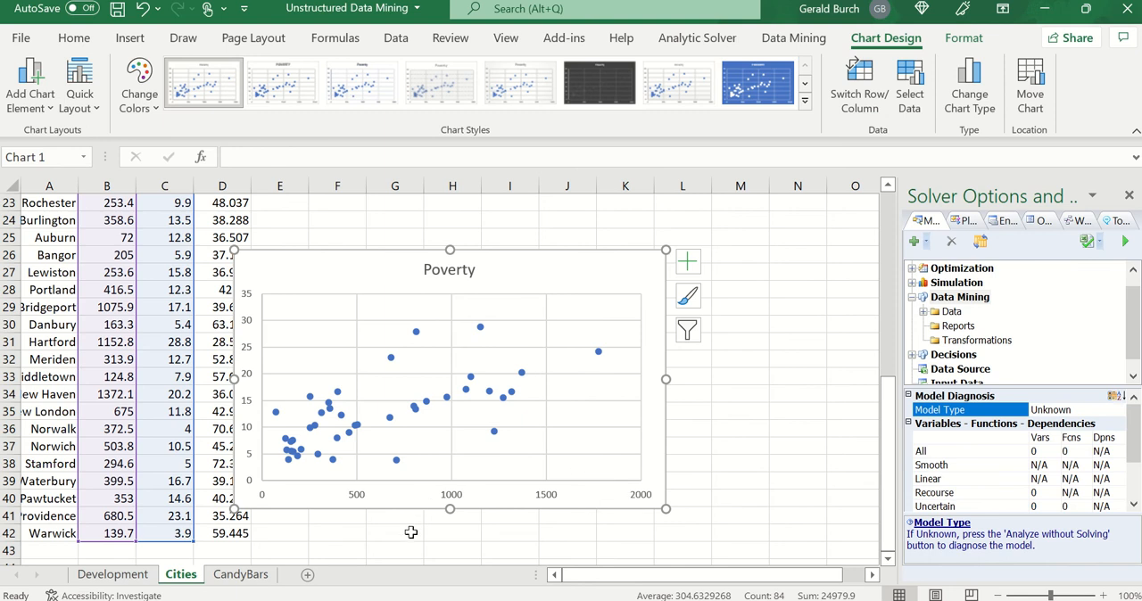
scroll(95, 318, "up", 1)
scroll(96, 318, "up", 7)
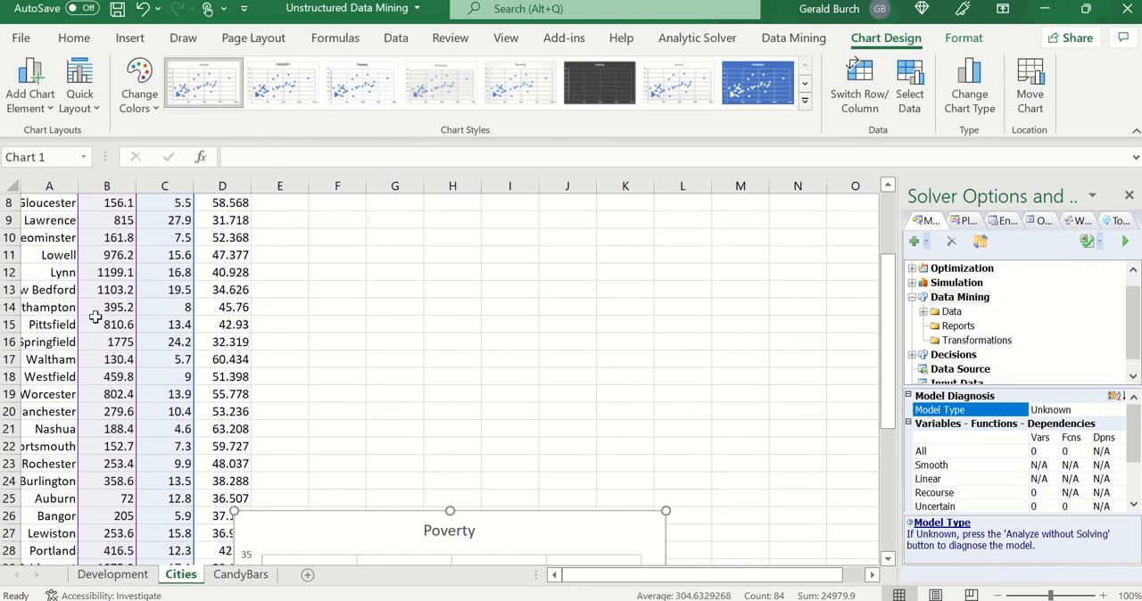
scroll(95, 318, "down", 8)
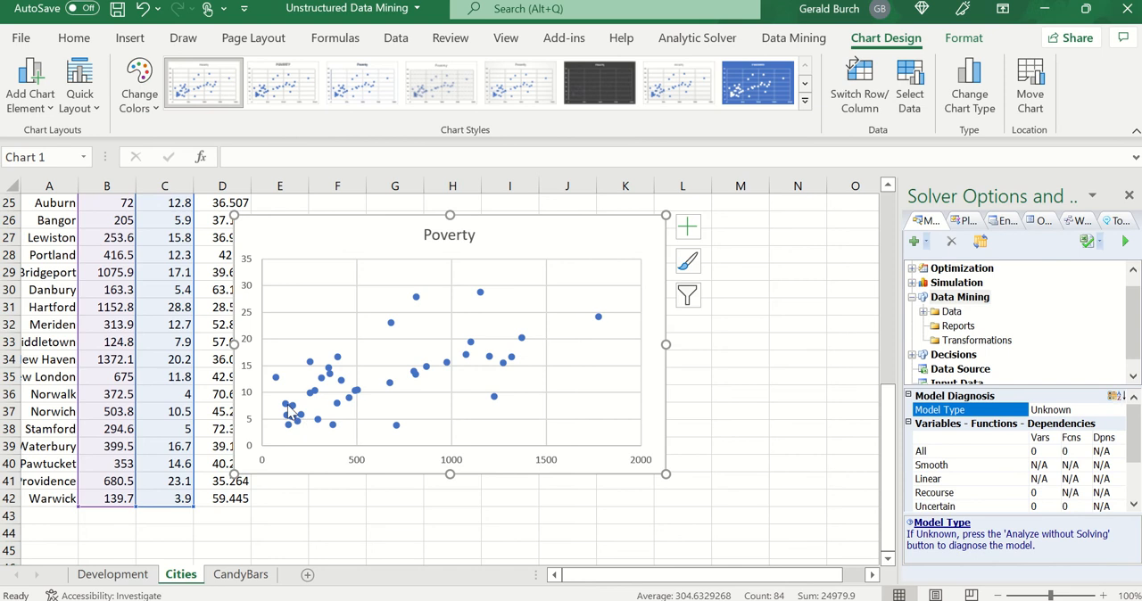
mouse_move(291, 413)
mouse_move(484, 296)
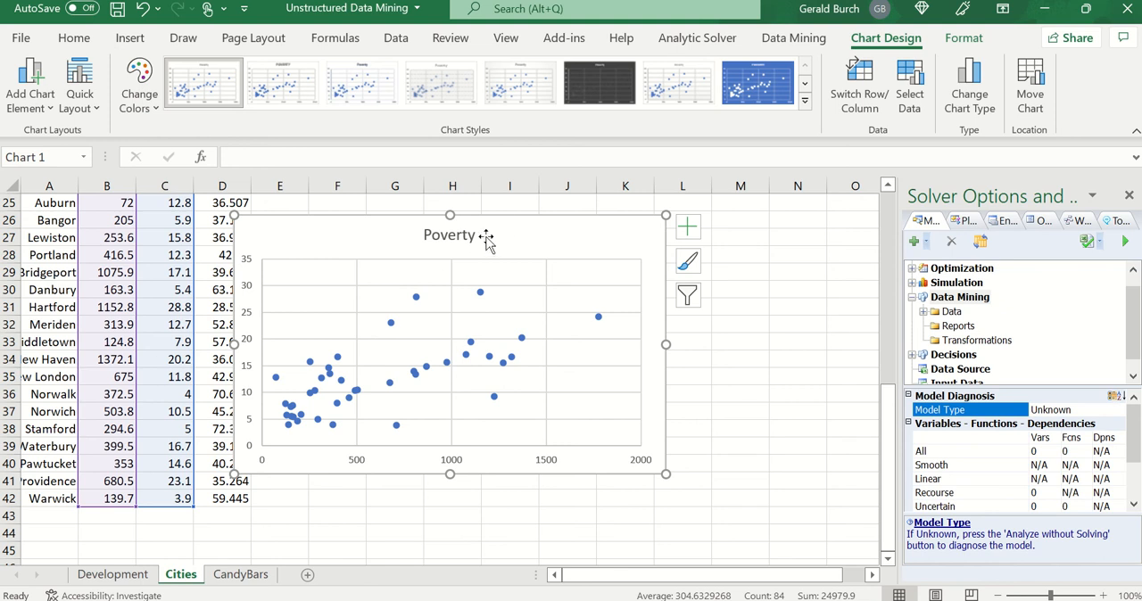
- Delete the Poverty scatter chart from the Cities sheet
key("Delete")
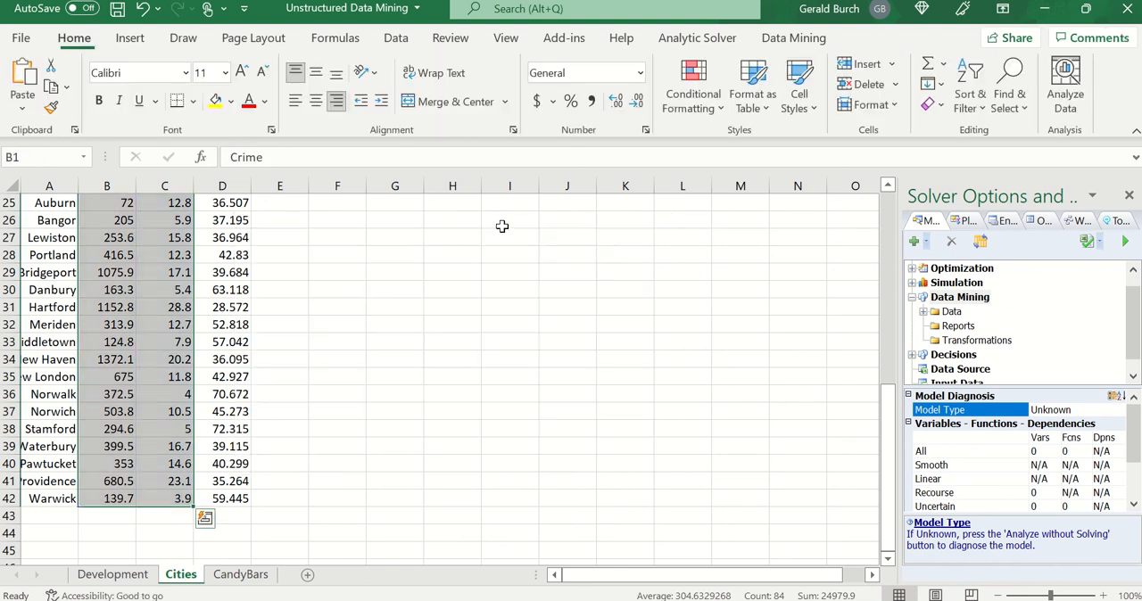
left_click(345, 376)
- Start a Hierarchical Clustering analysis on the city data in A1:D42
scroll(314, 374, "up", 3)
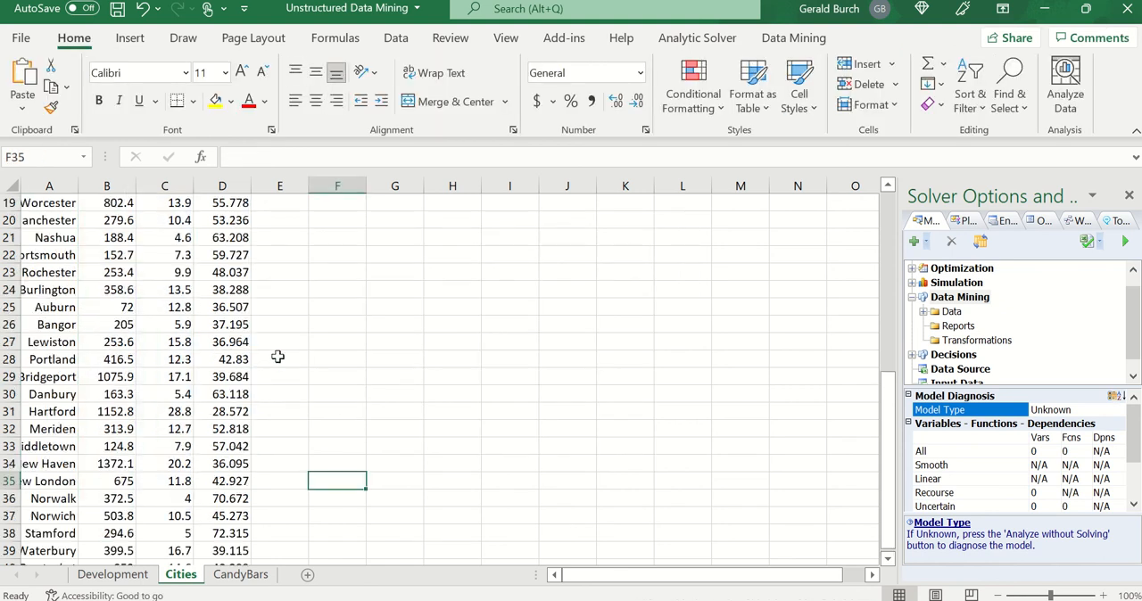
scroll(211, 286, "up", 5)
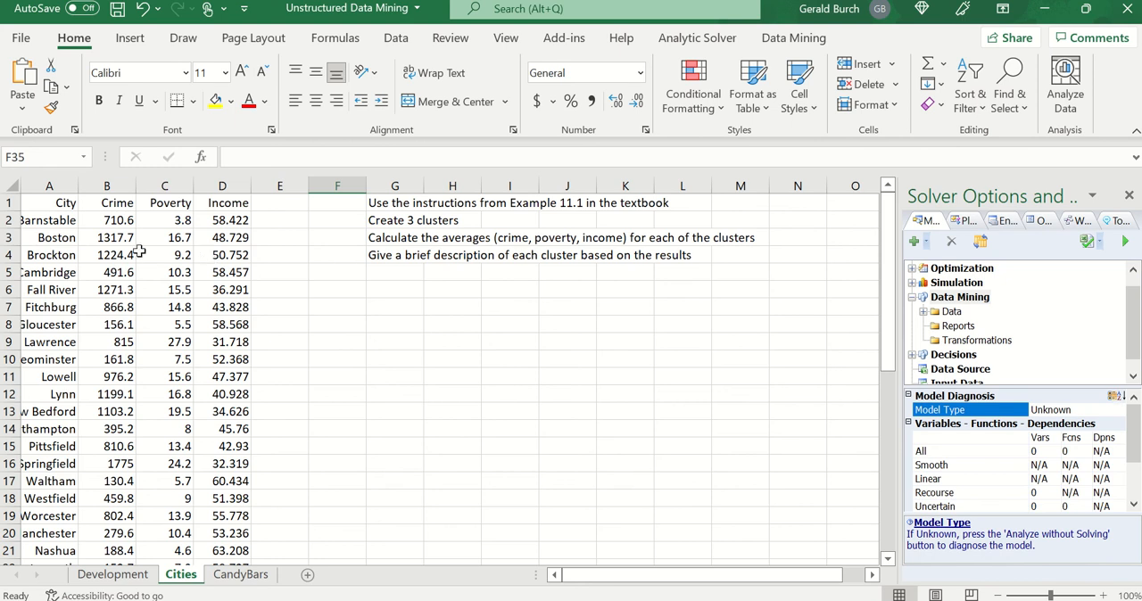
left_click_drag(41, 207, 241, 533)
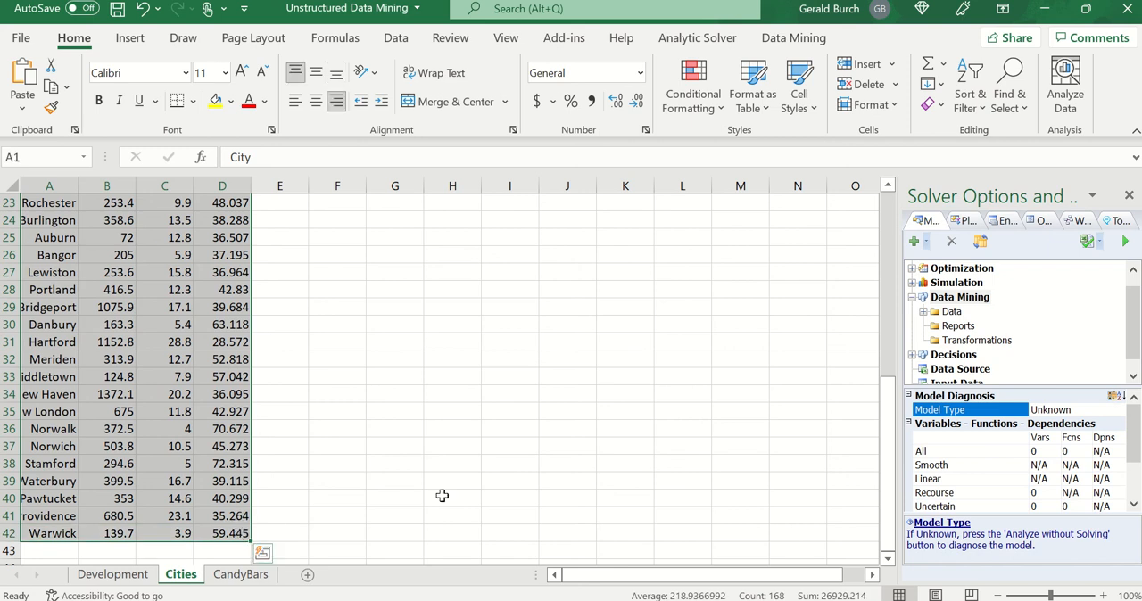
left_click_drag(892, 496, 891, 474)
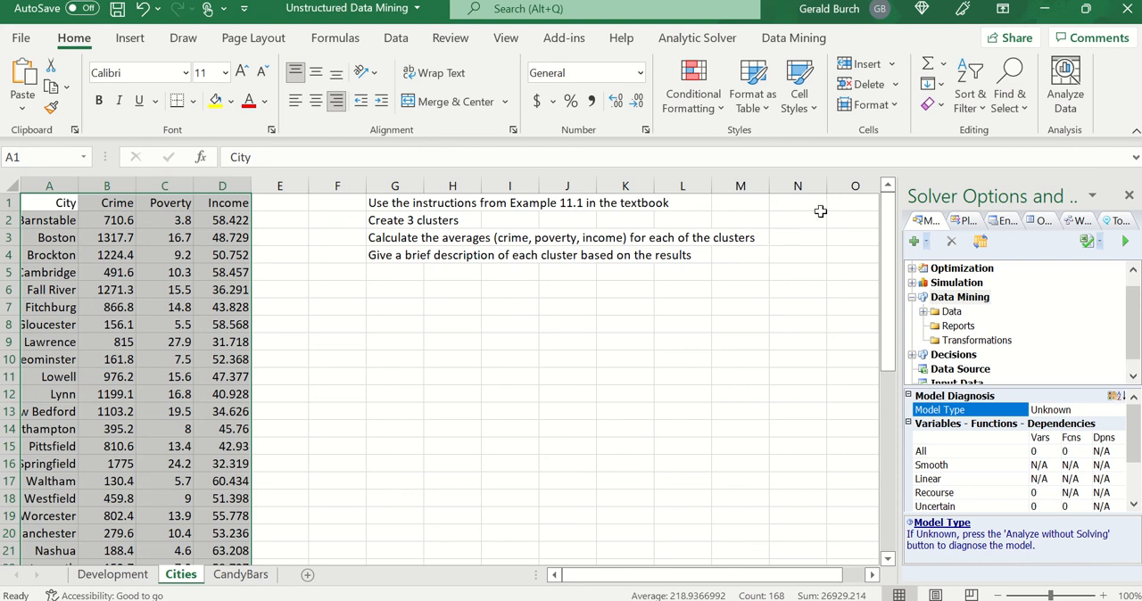
left_click(785, 37)
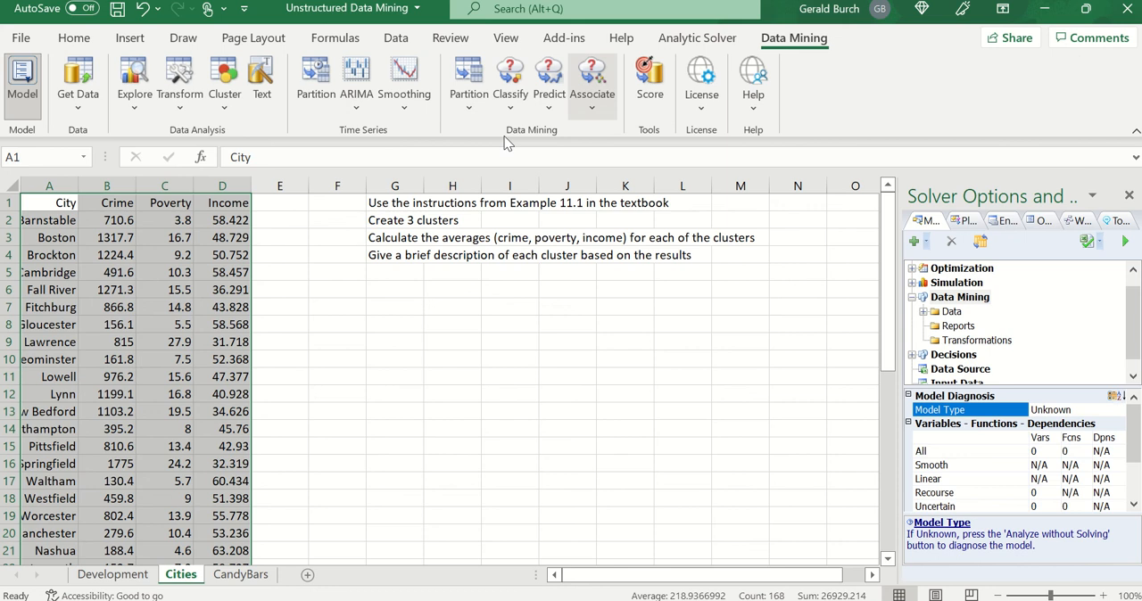
left_click(223, 111)
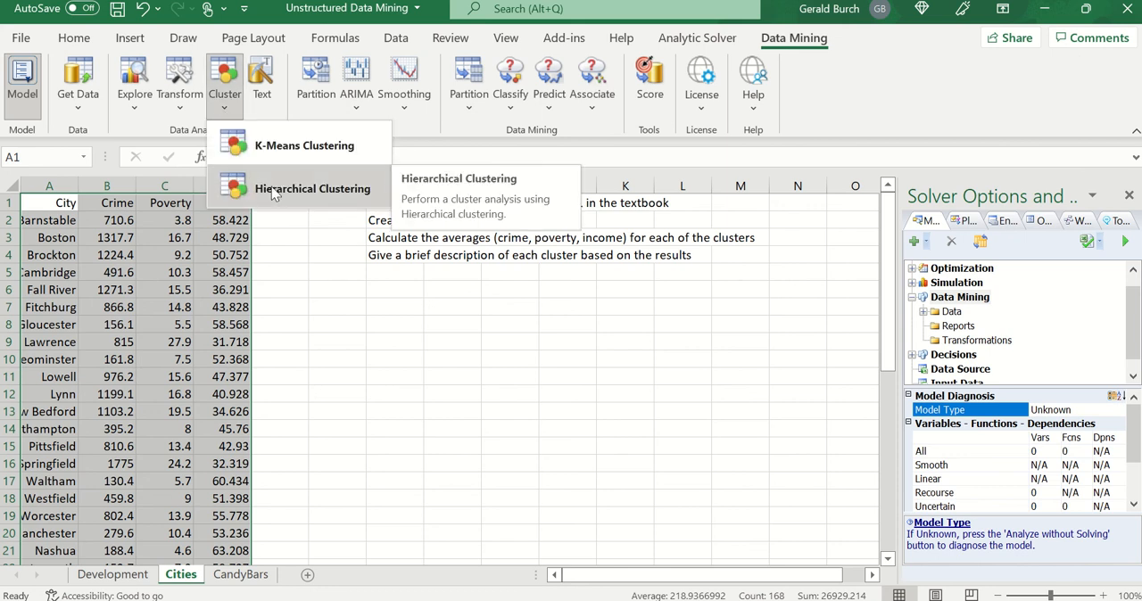
left_click(312, 188)
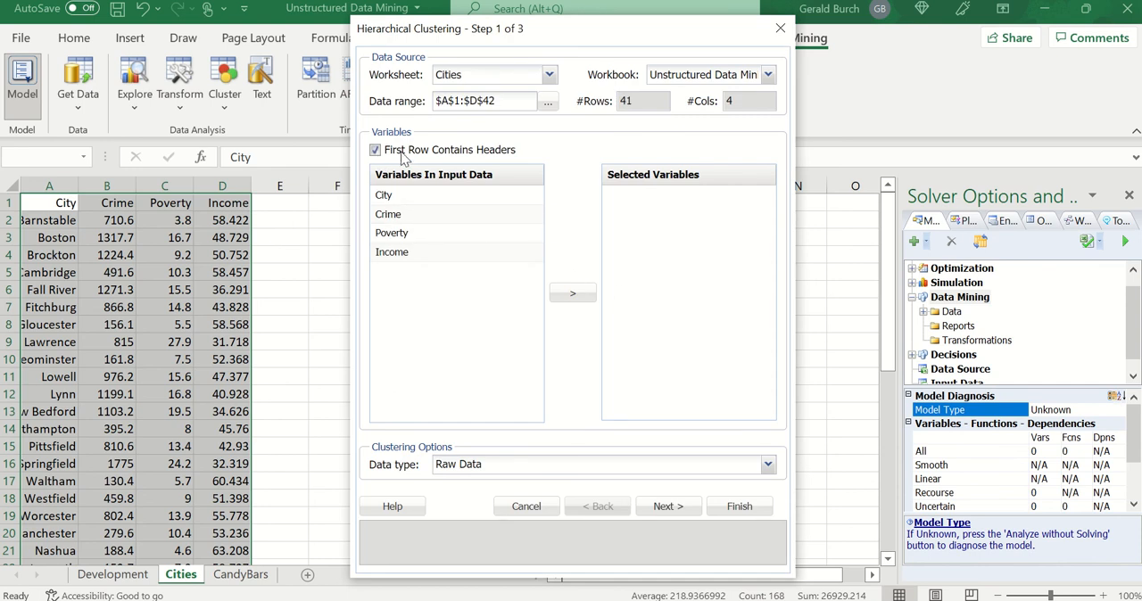
- Add Crime, Poverty and Income to the selected variables for the clustering, leaving out City
left_click(398, 216)
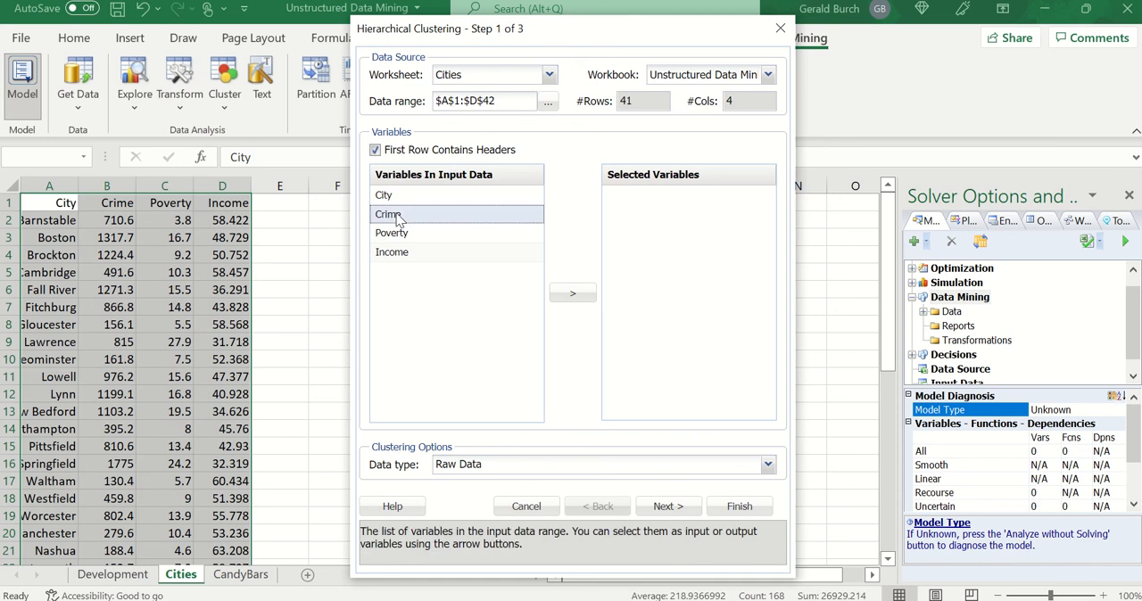
left_click(437, 254, "shift")
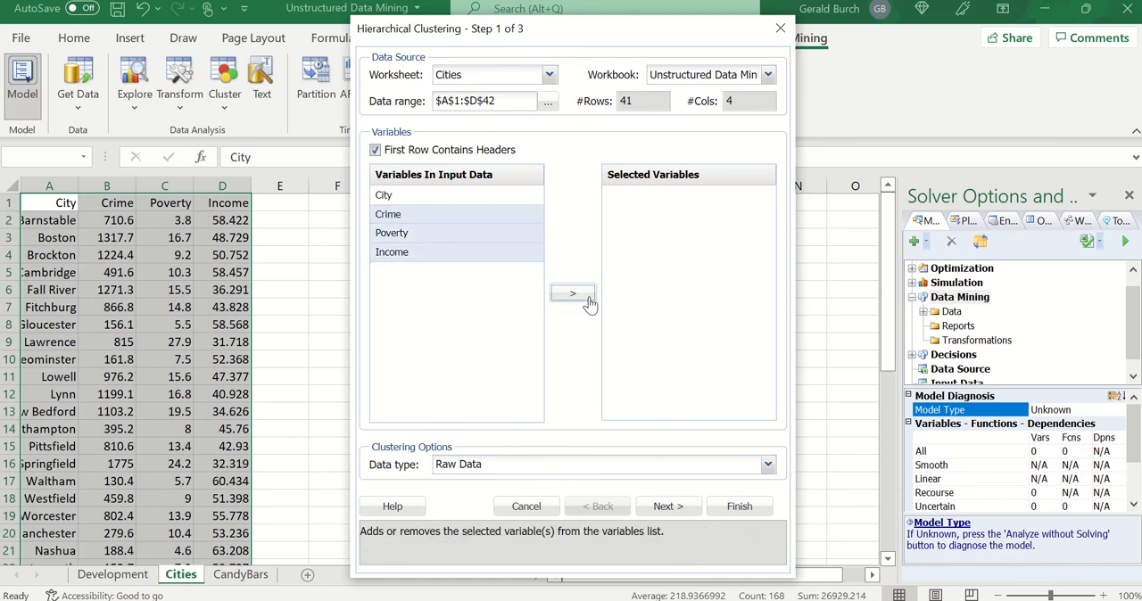
left_click(587, 299)
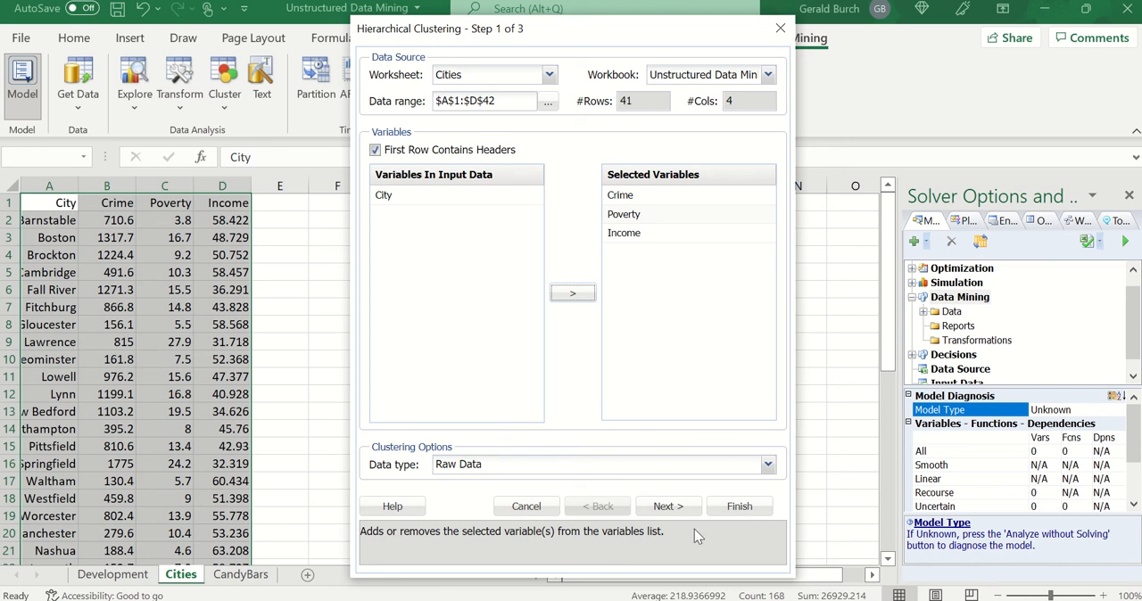
- Normalize the input data and choose Ward's Method as the clustering method
left_click(661, 512)
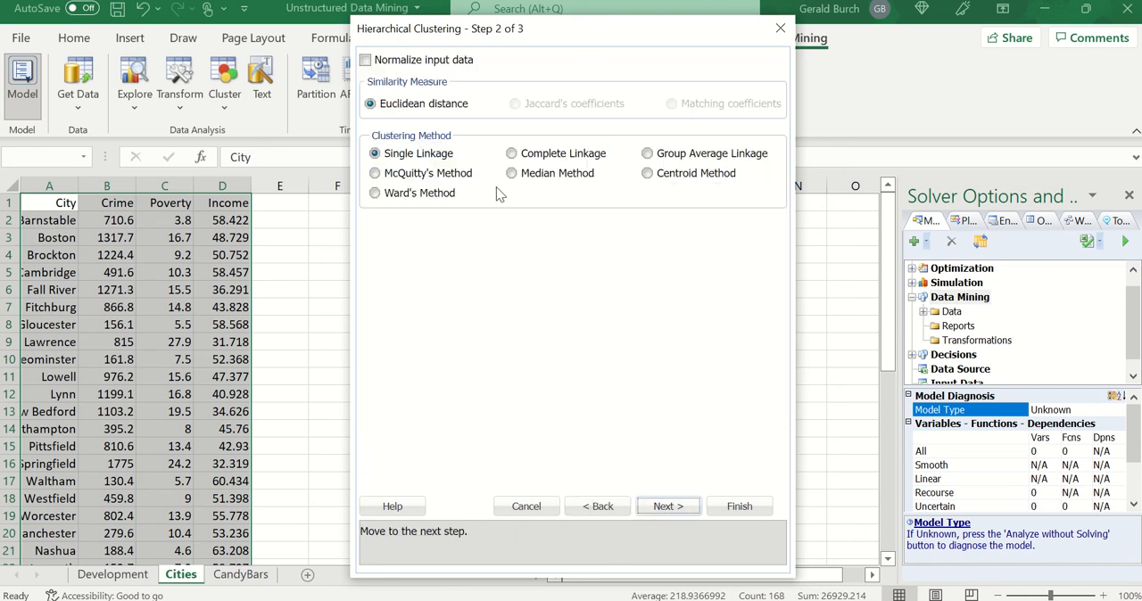
left_click(366, 60)
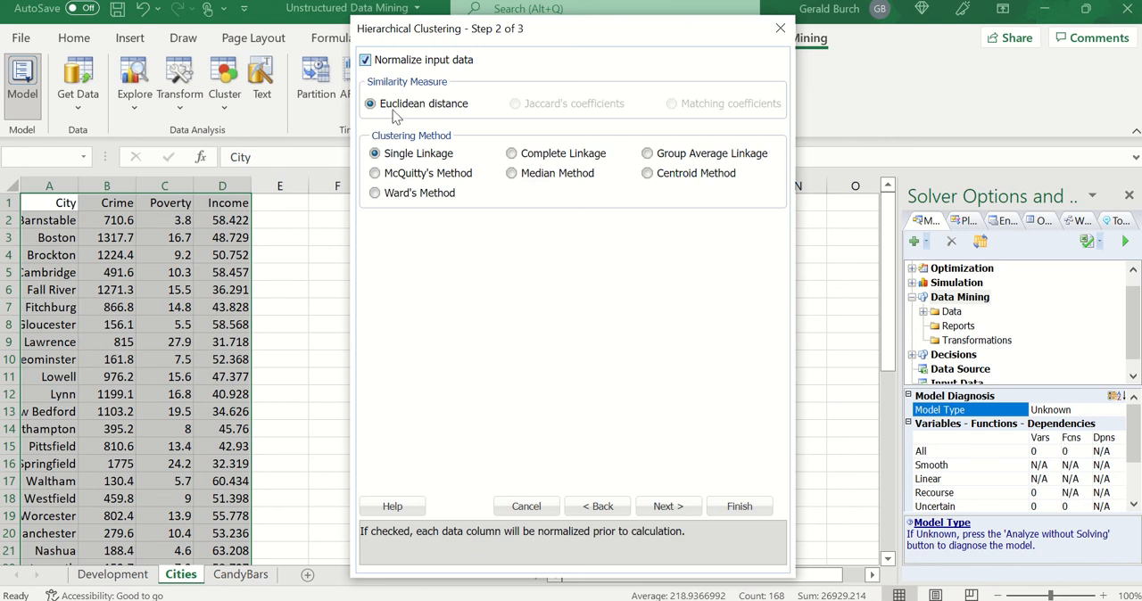
left_click(375, 194)
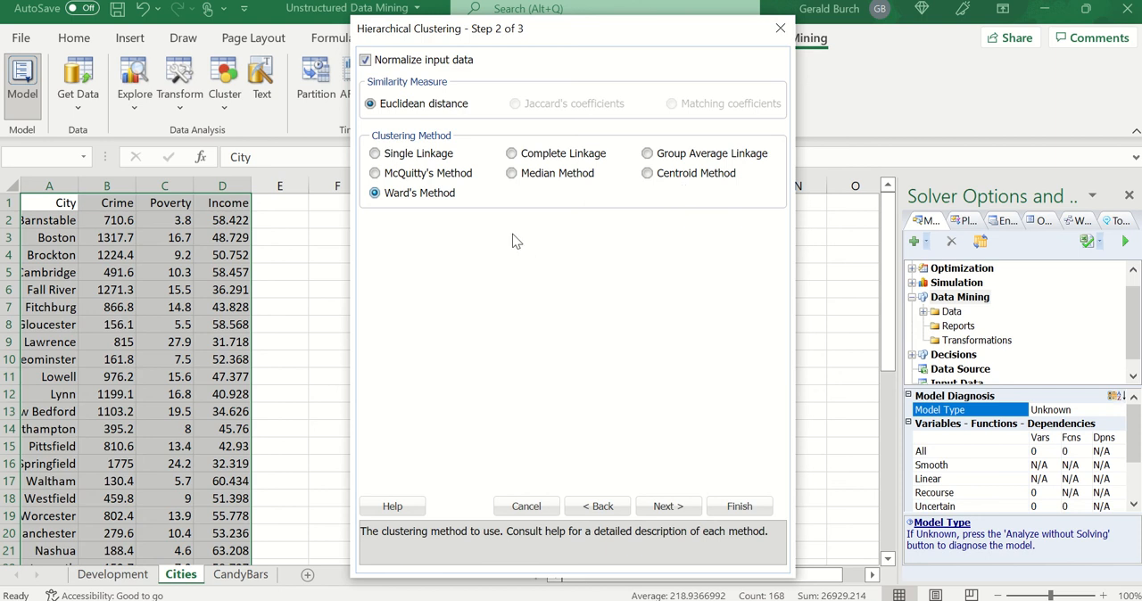
- Set the number of clusters to 3 and run the hierarchical clustering
left_click(676, 508)
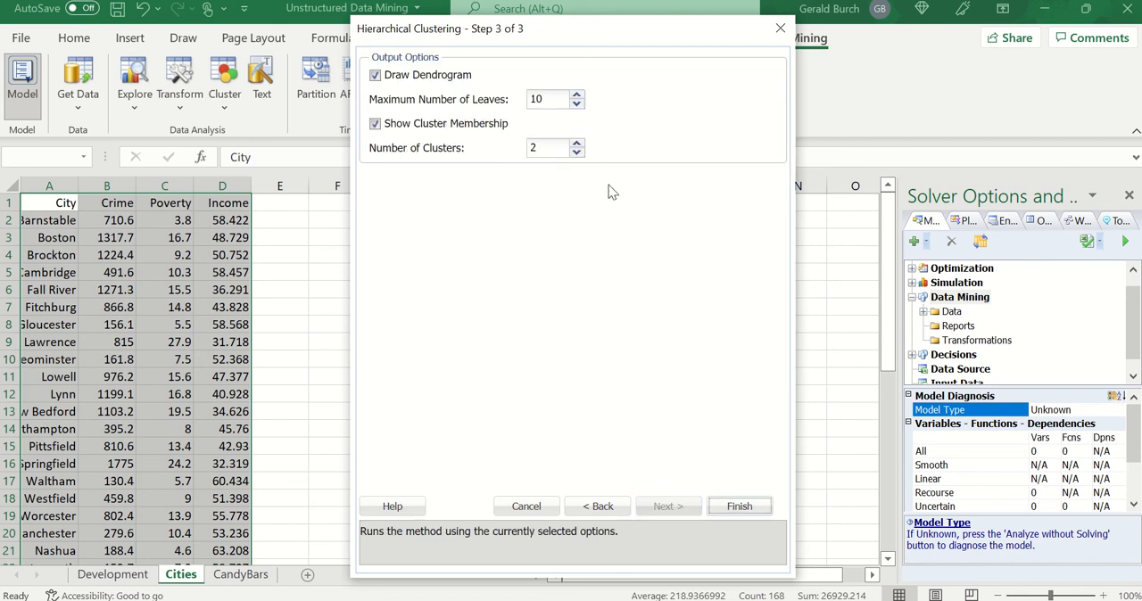
left_click(576, 143)
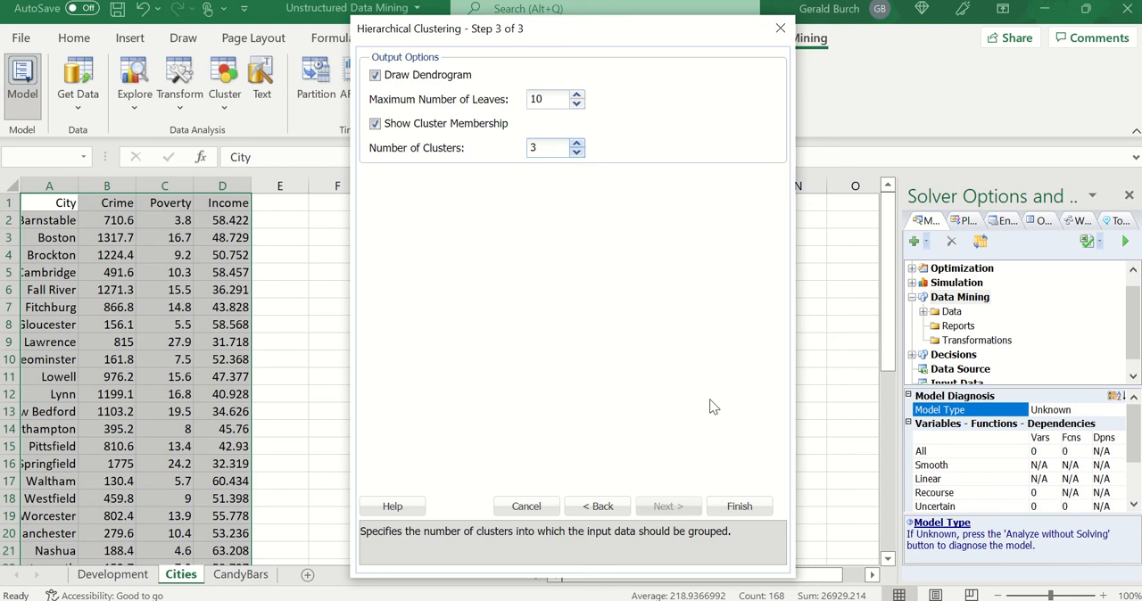
left_click(740, 507)
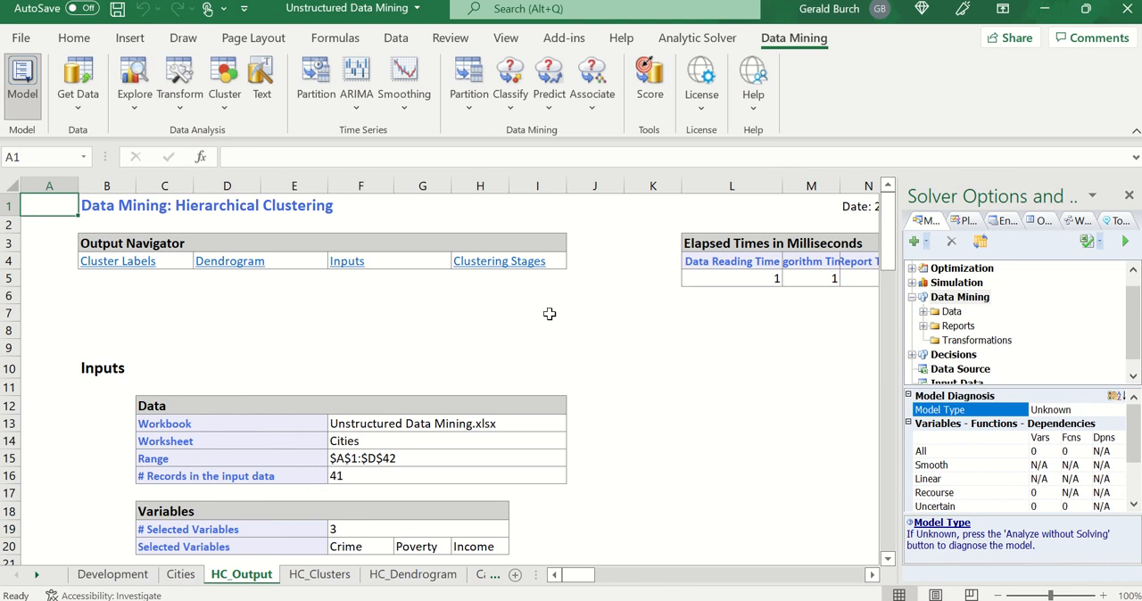
- Review the clustering stages on the HC_Output sheet and the cluster labels on the HC_Clusters sheet
scroll(549, 314, "down", 11)
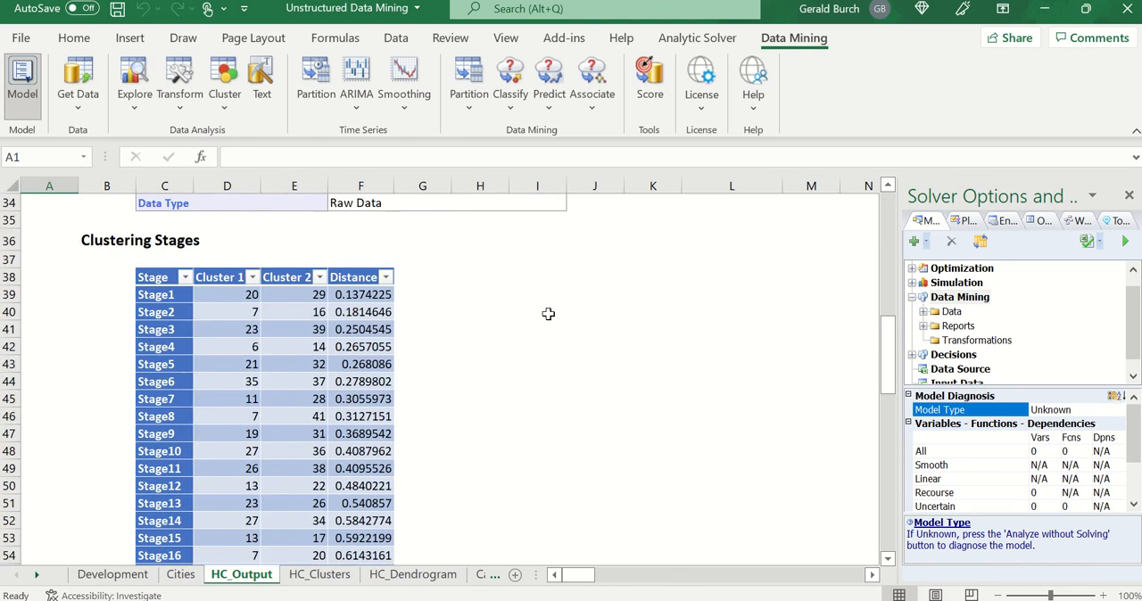
scroll(549, 315, "down", 14)
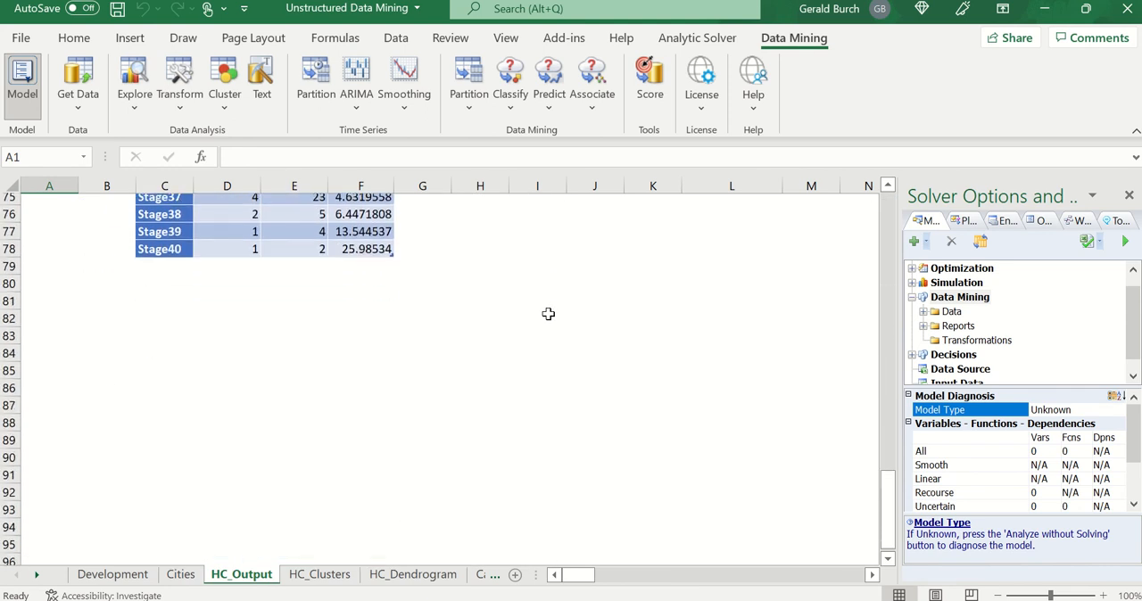
scroll(549, 314, "up", 1)
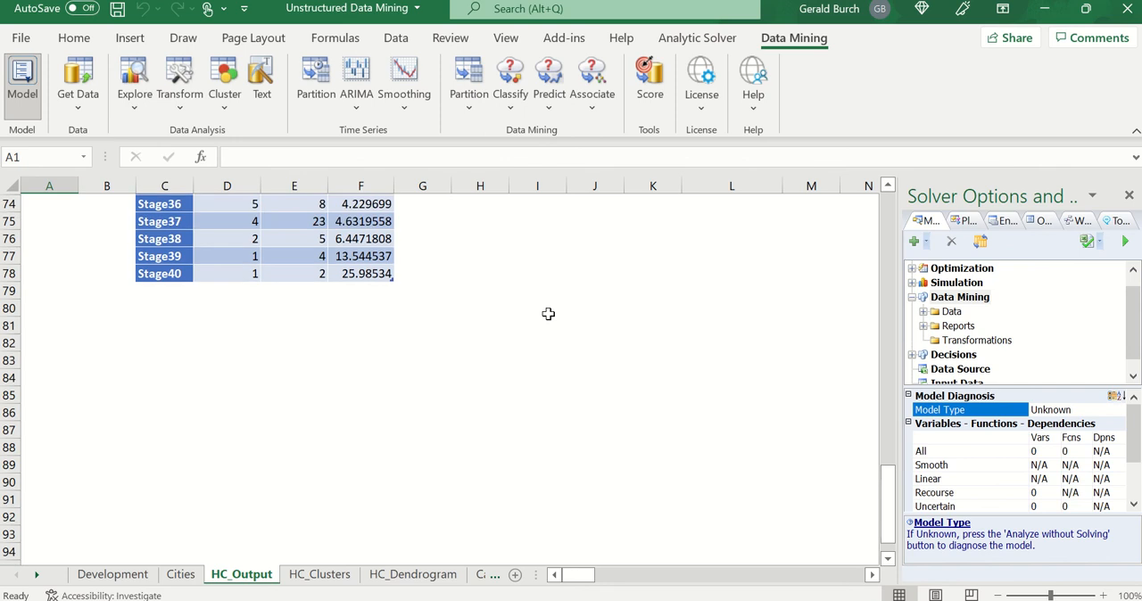
left_click(319, 574)
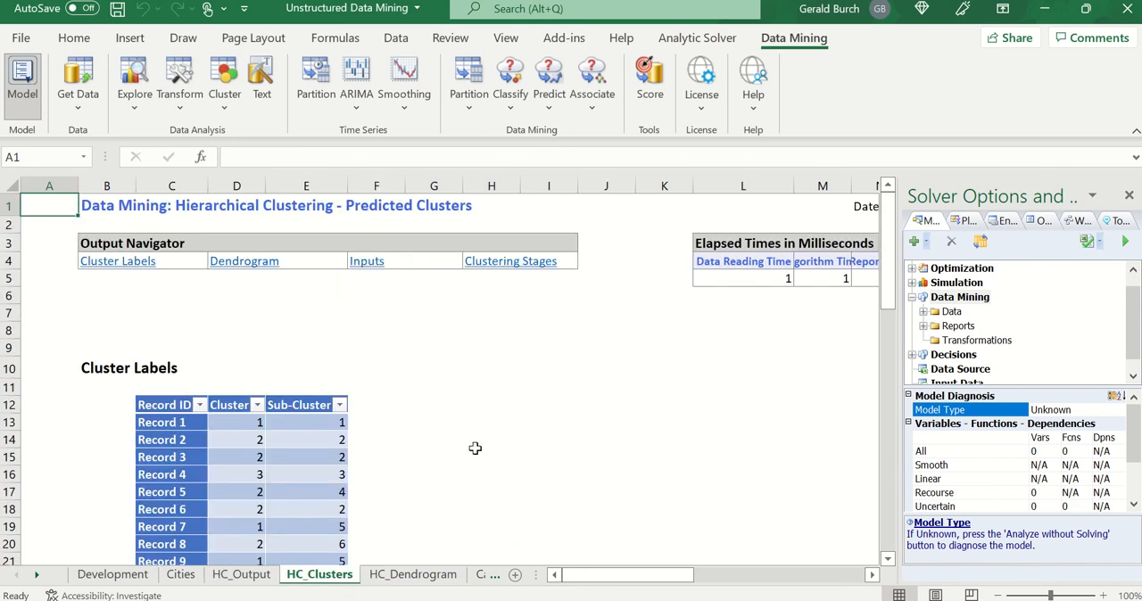
scroll(479, 438, "down", 1)
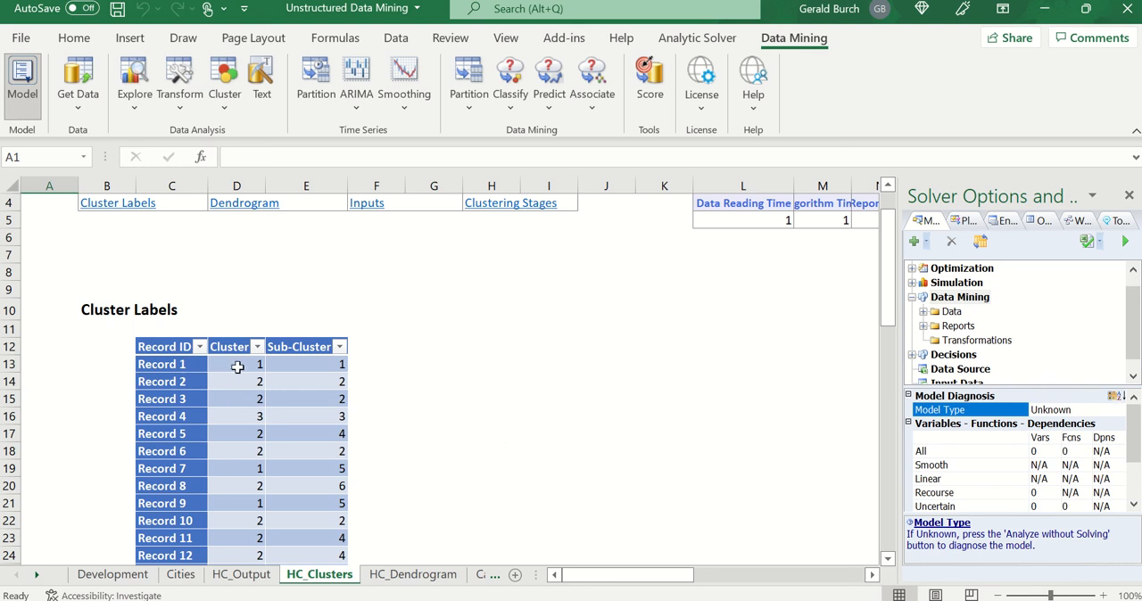
- Add a Cluster header in E1 of the Cities sheet and enter cluster 1 for Barnstable in E2
left_click(180, 575)
left_click(266, 277)
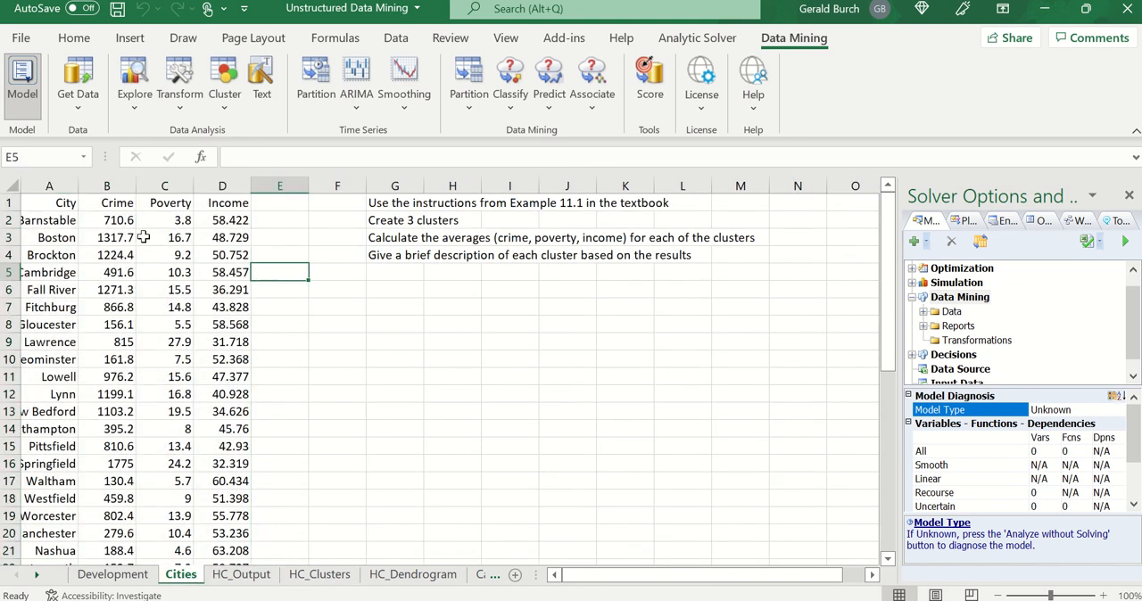
left_click(279, 221)
type("1")
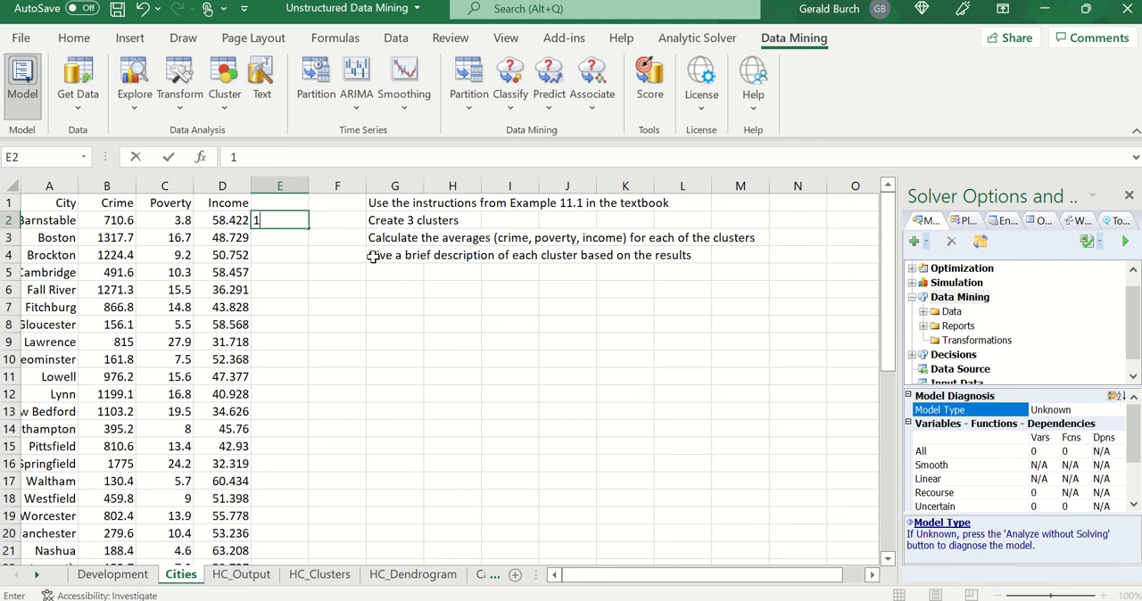
key("BackSpace")
left_click(295, 205)
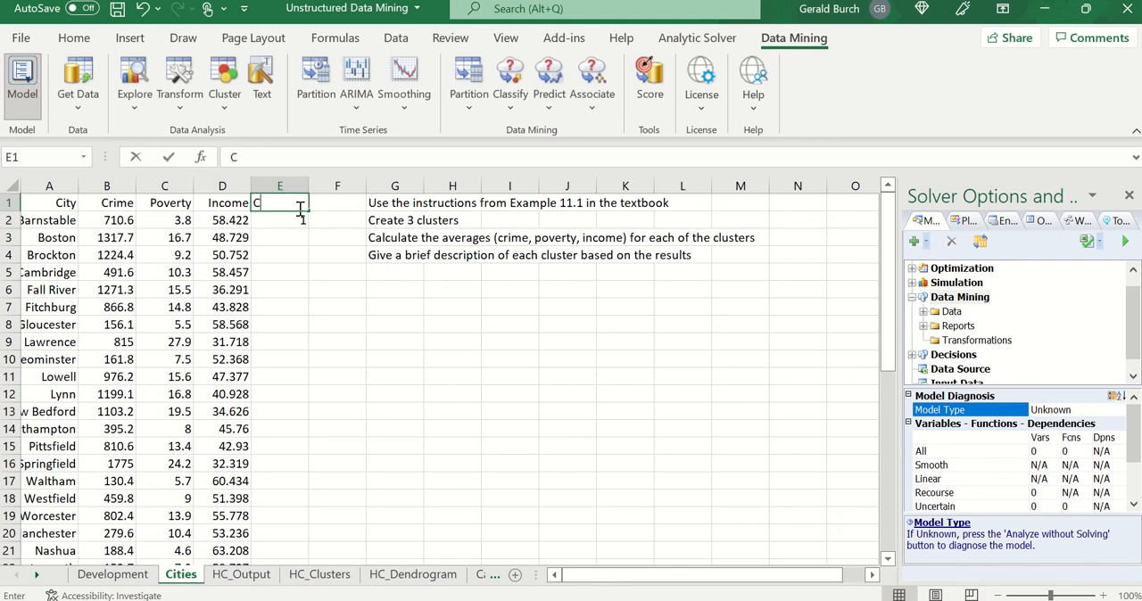
type("Cluster")
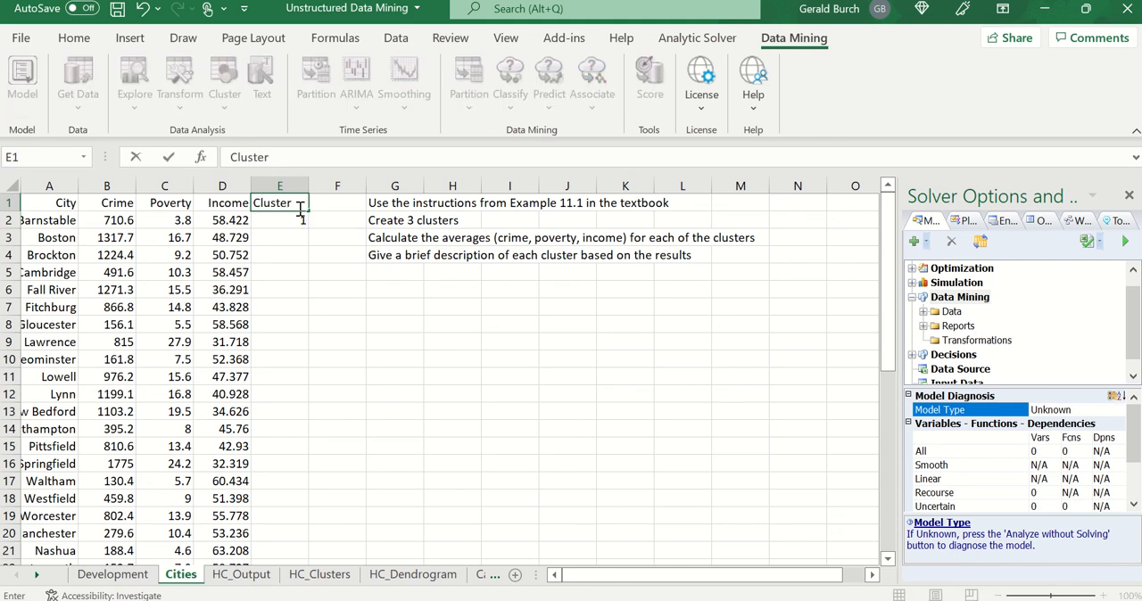
left_click(286, 236)
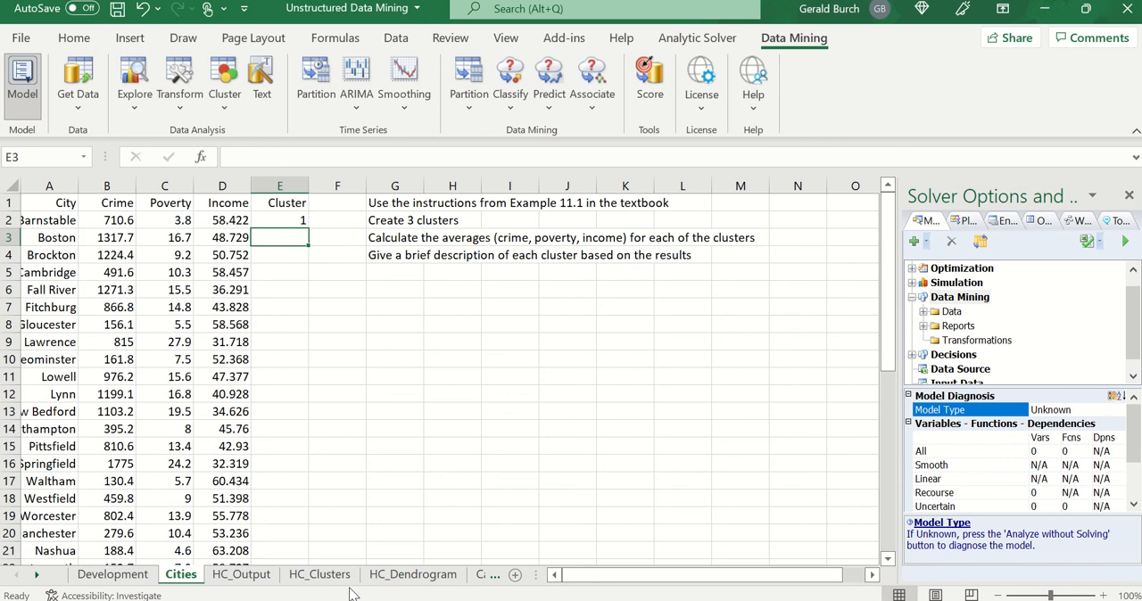
- Check the record labels on the HC_Clusters sheet and enter cluster 2 for Boston in E3 and for Brockton in E4 of the Cities sheet
left_click(320, 576)
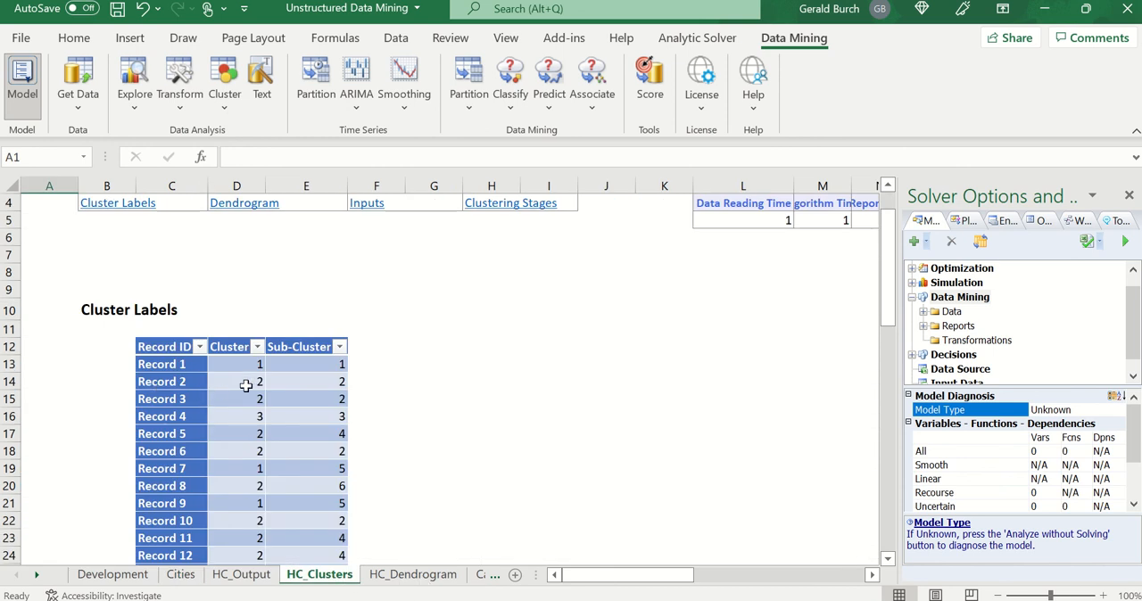
left_click(182, 575)
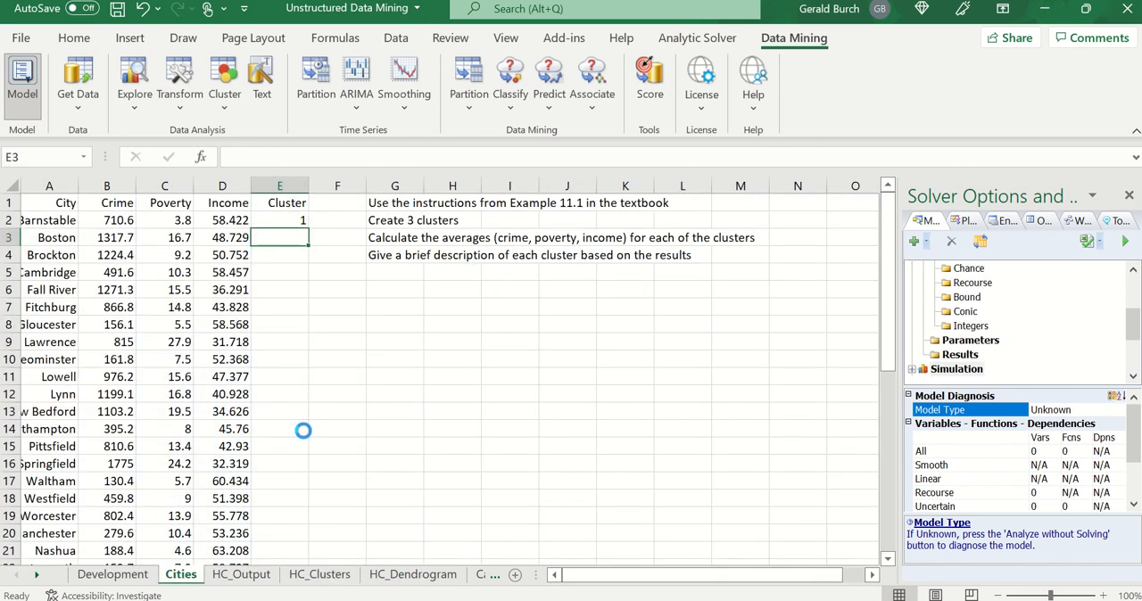
type("2")
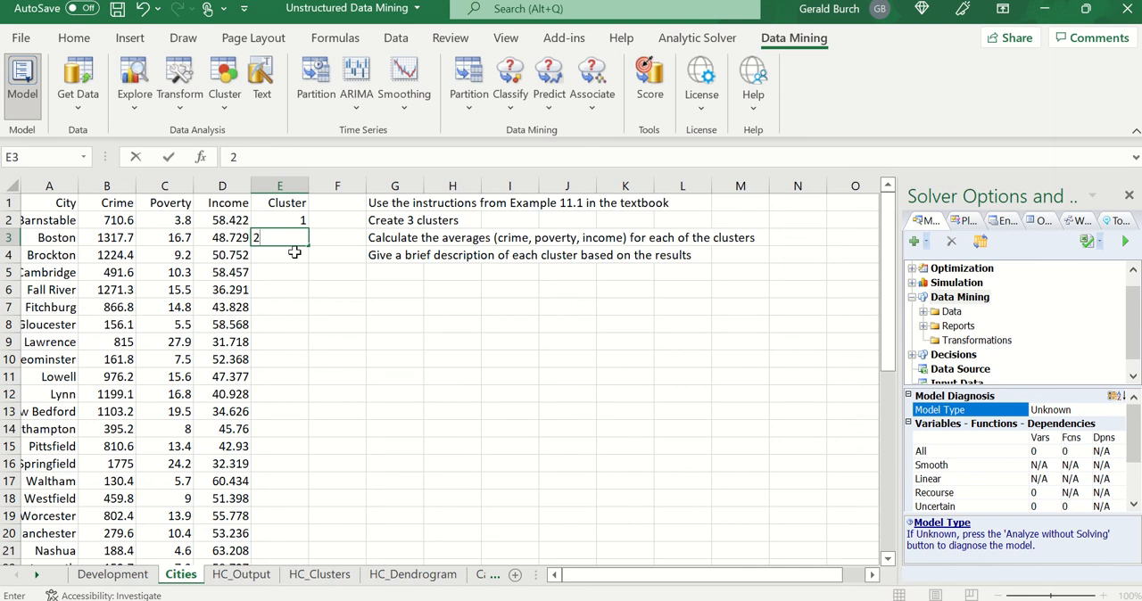
key("Return")
left_click(326, 575)
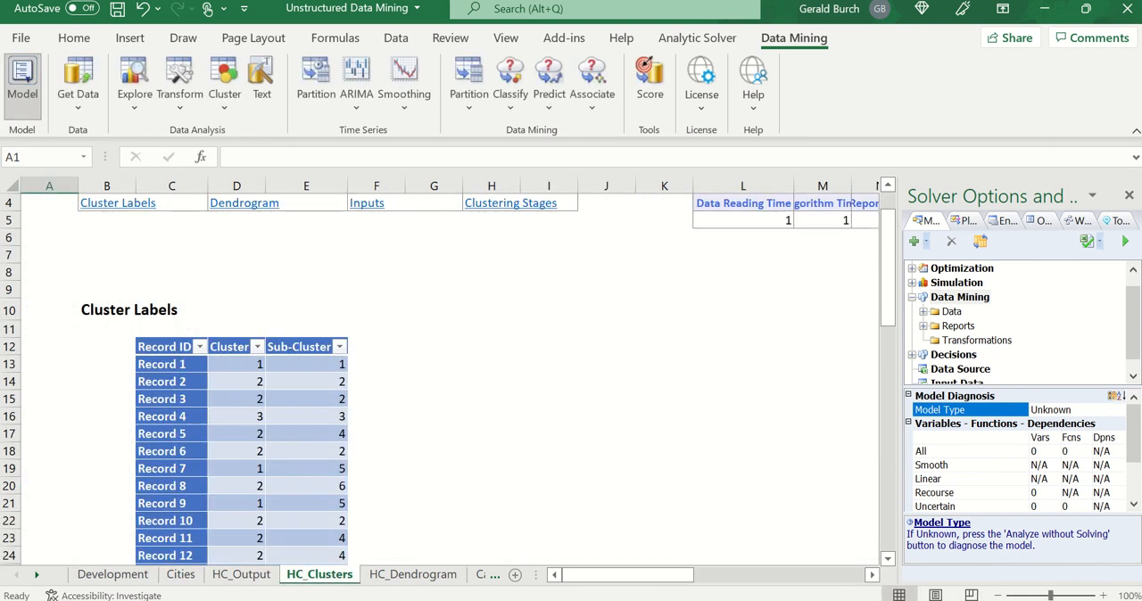
left_click(183, 575)
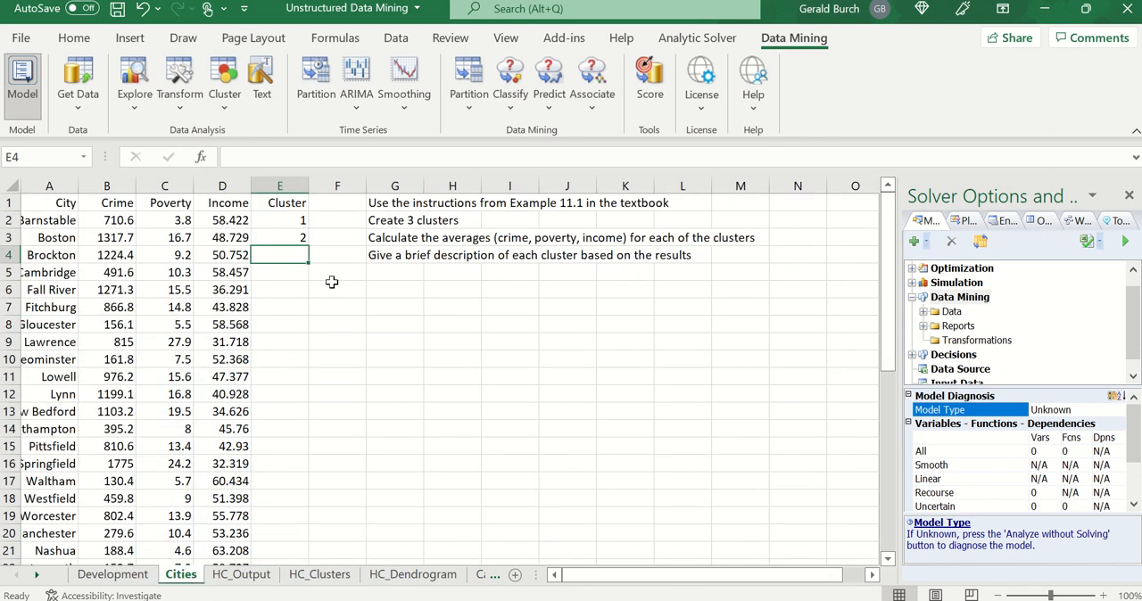
type("2")
left_click(331, 284)
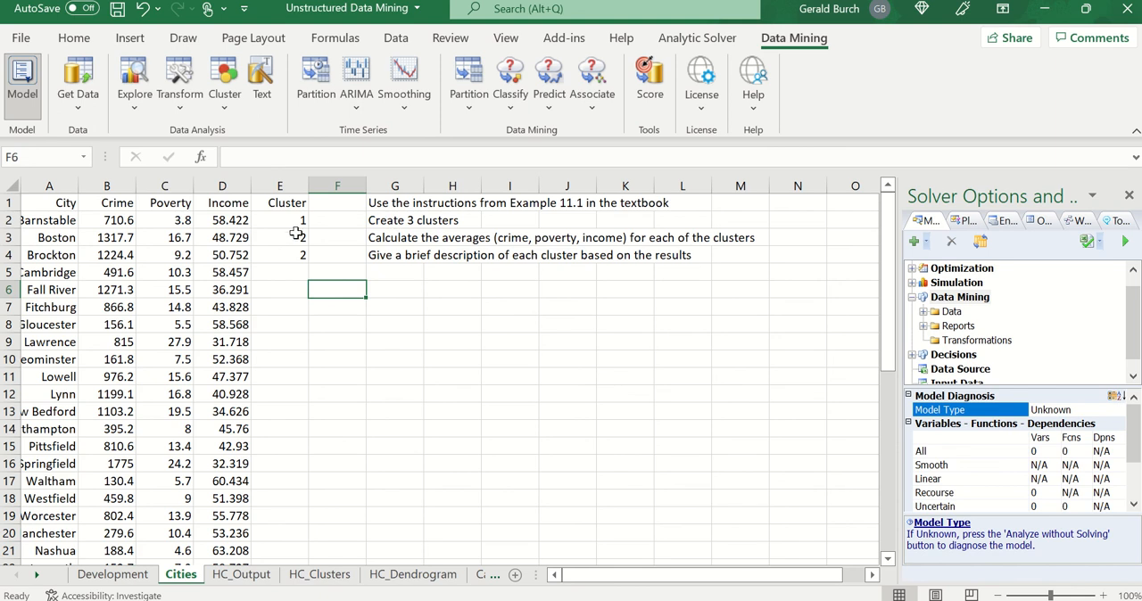
scroll(291, 319, "down", 10)
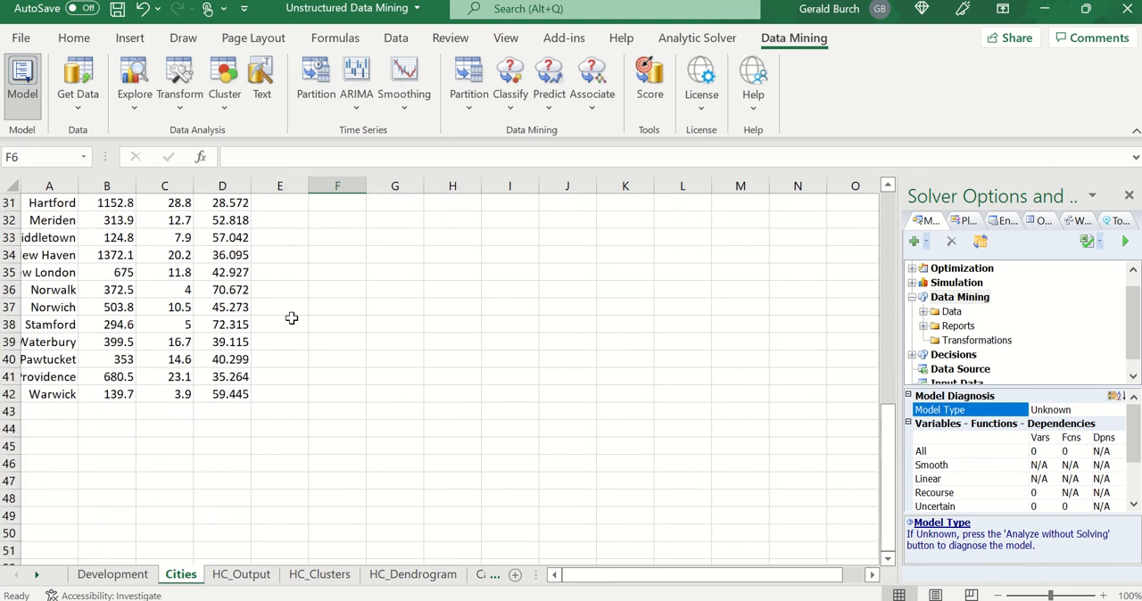
scroll(292, 318, "up", 4)
scroll(292, 318, "up", 6)
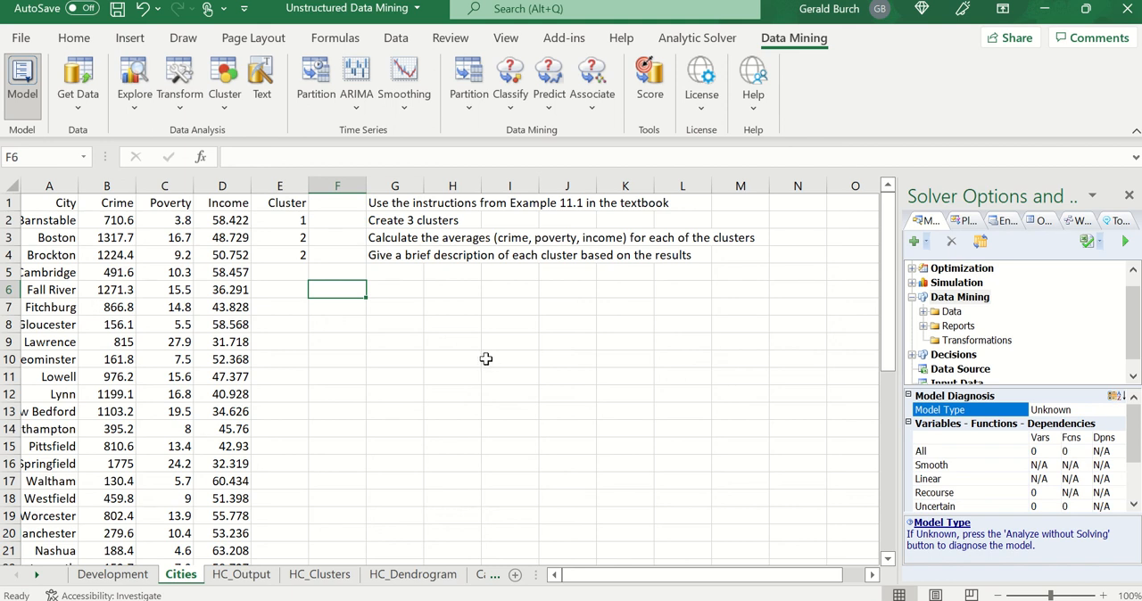
- Enter the row labels Cluster 1, Cluster 2 and Cluster 3 in G6 to G8 of the Cities sheet
left_click(374, 292)
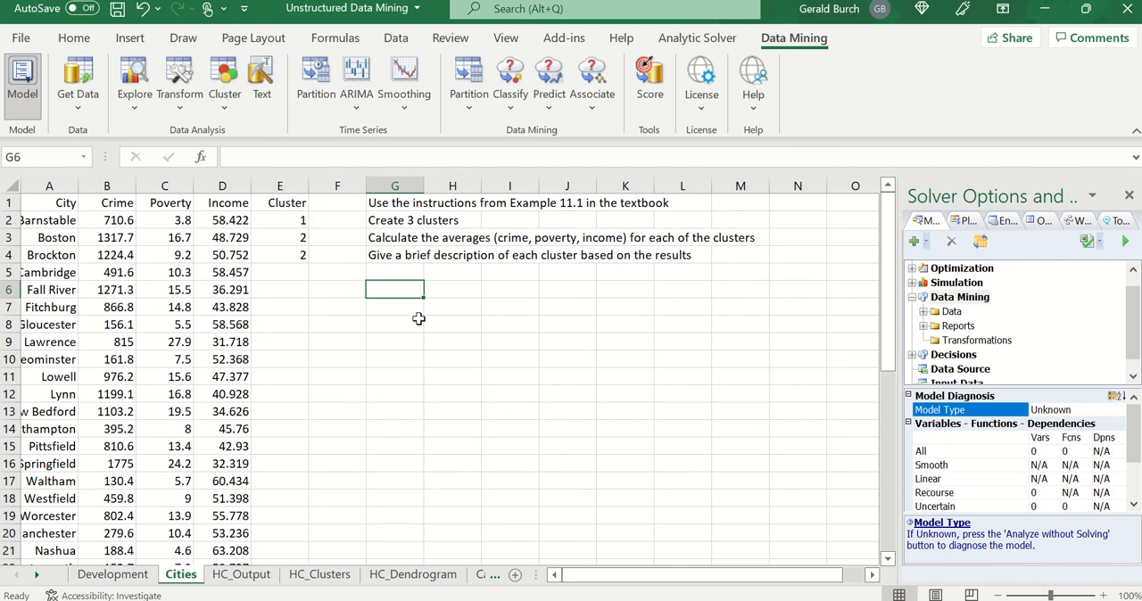
type("Clust")
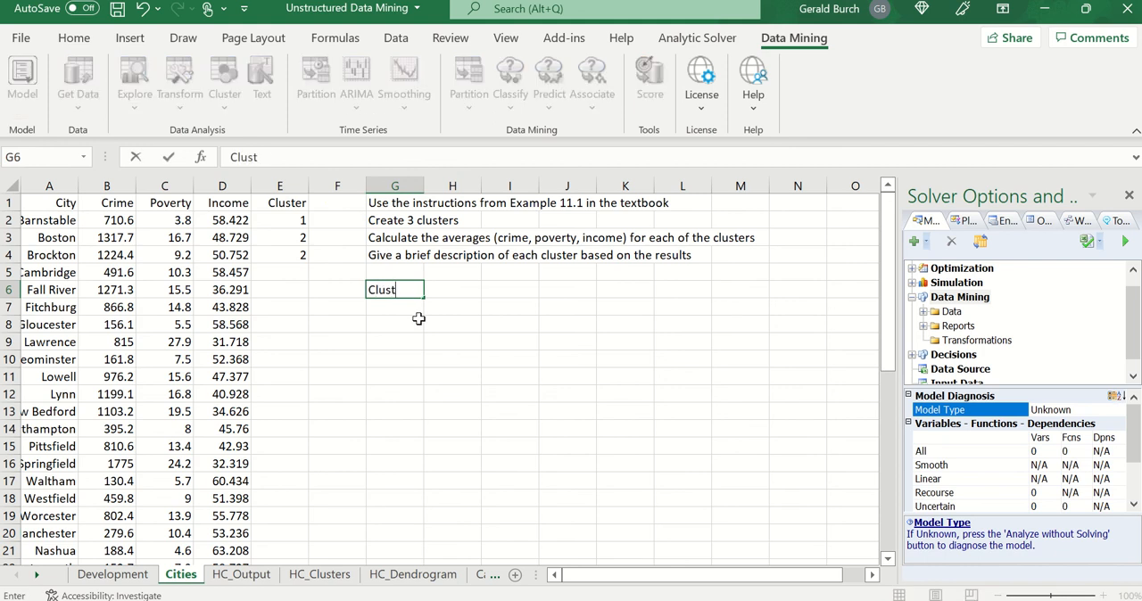
type("er 1")
key("Return")
type("Cl")
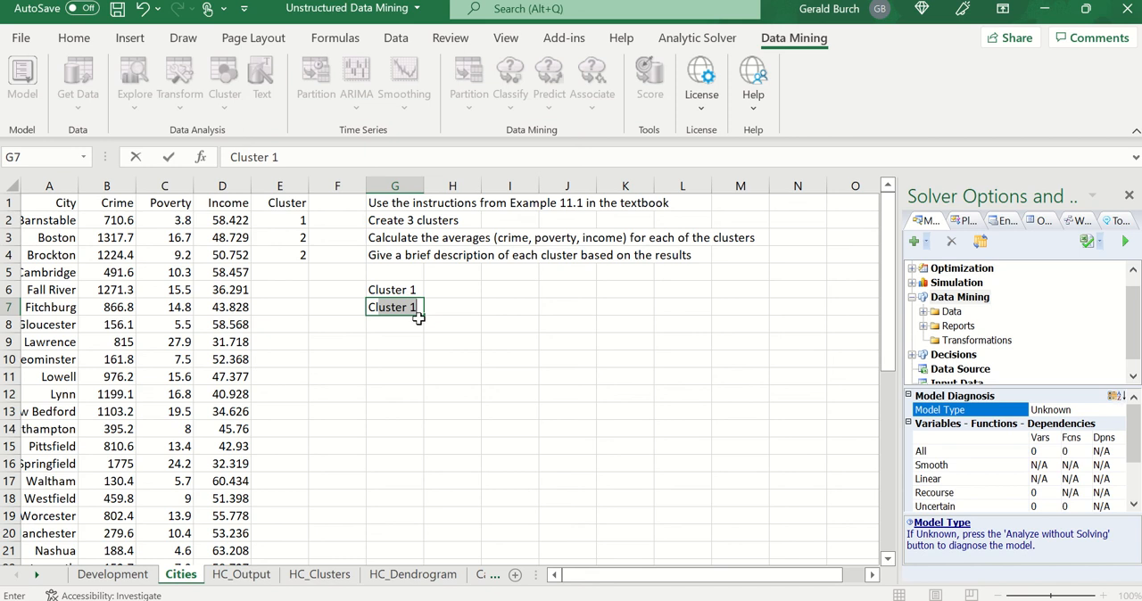
type("uster 2")
key("Return")
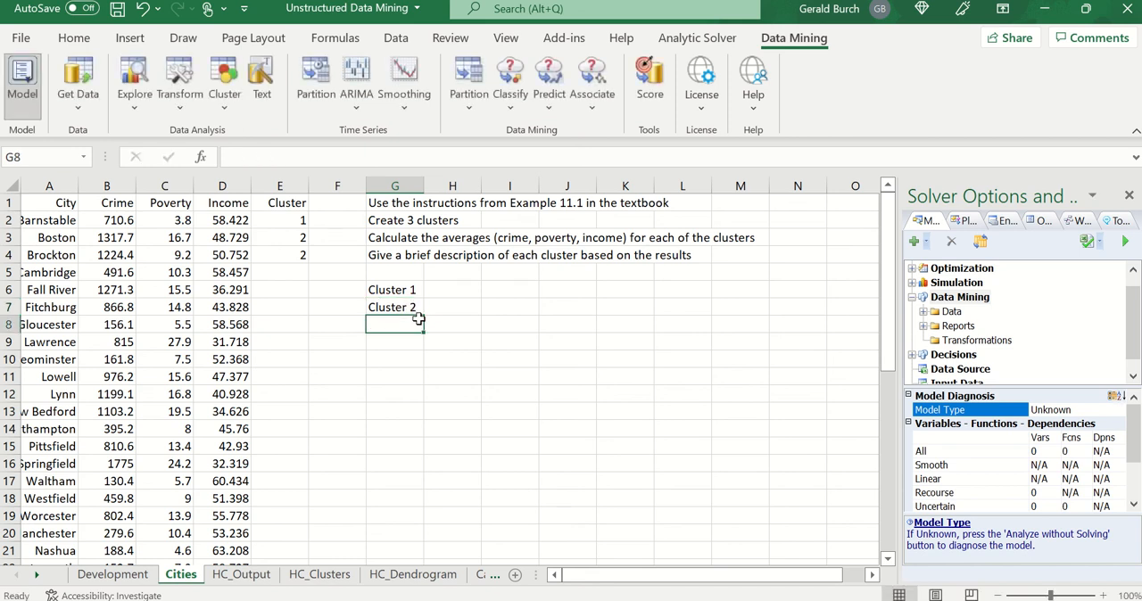
type("Clust")
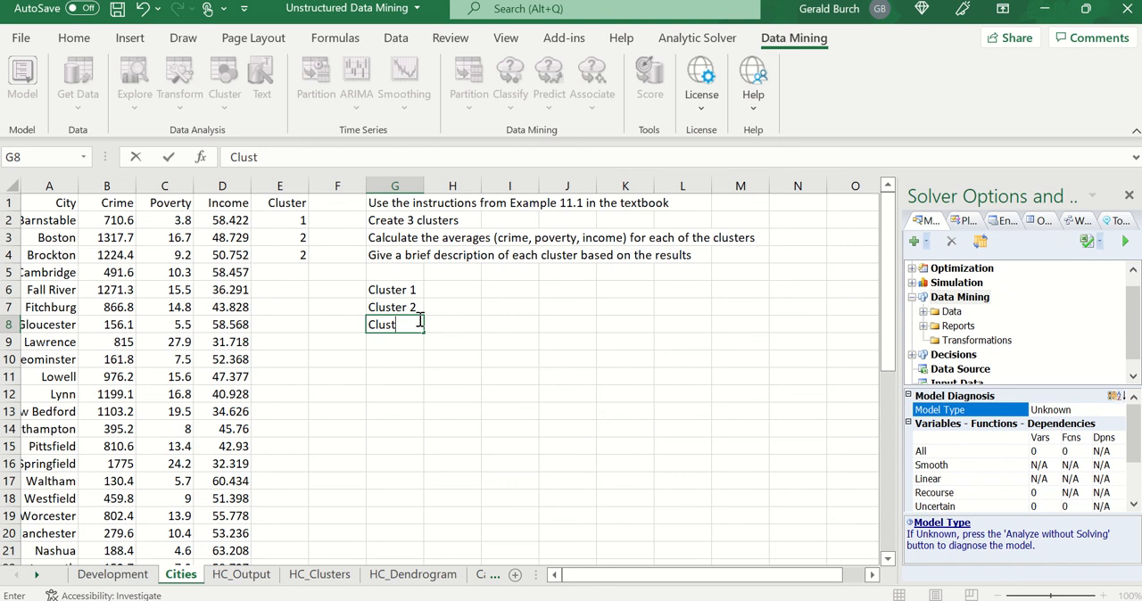
type("er 3")
- Enter the column headers Ave Crime, Ave Pov and Ave Income in H5 to J5, above the cluster rows
left_click(450, 270)
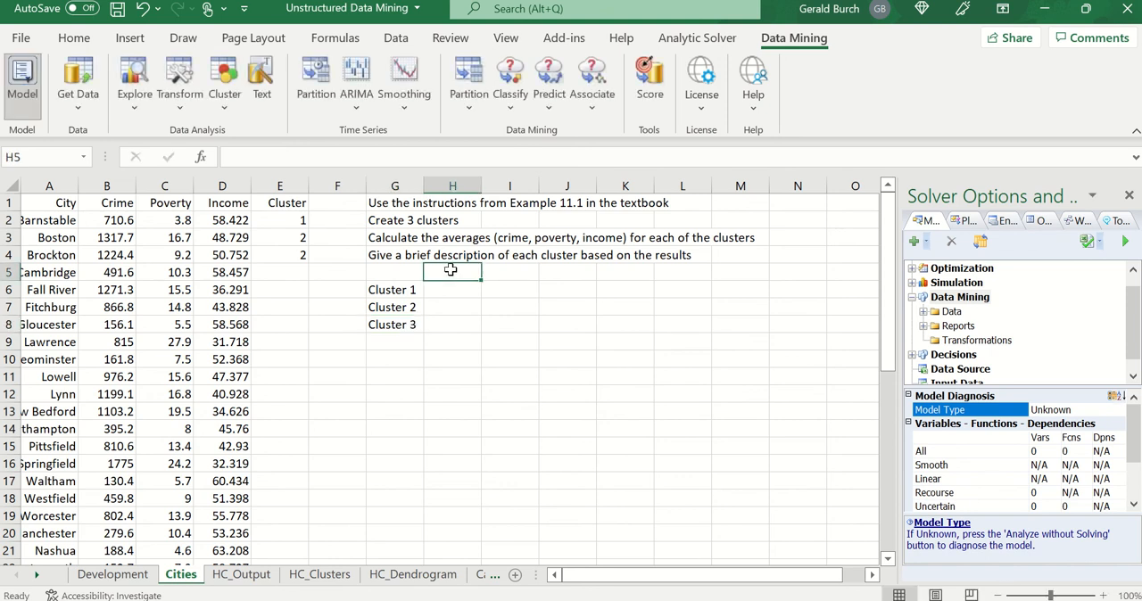
type("Ave Crime")
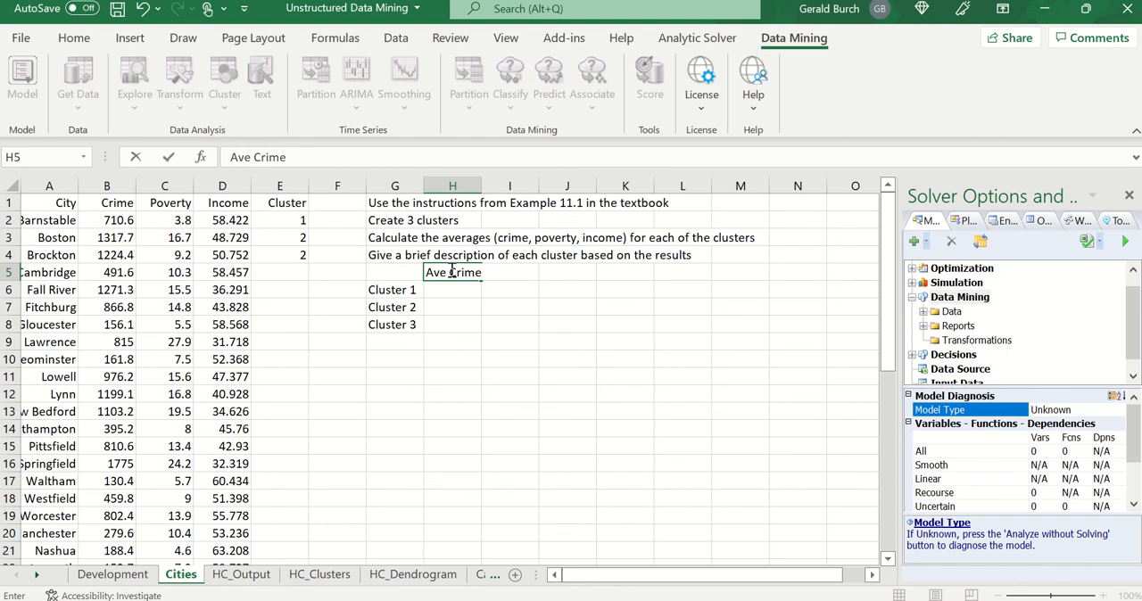
key("Tab")
type("A")
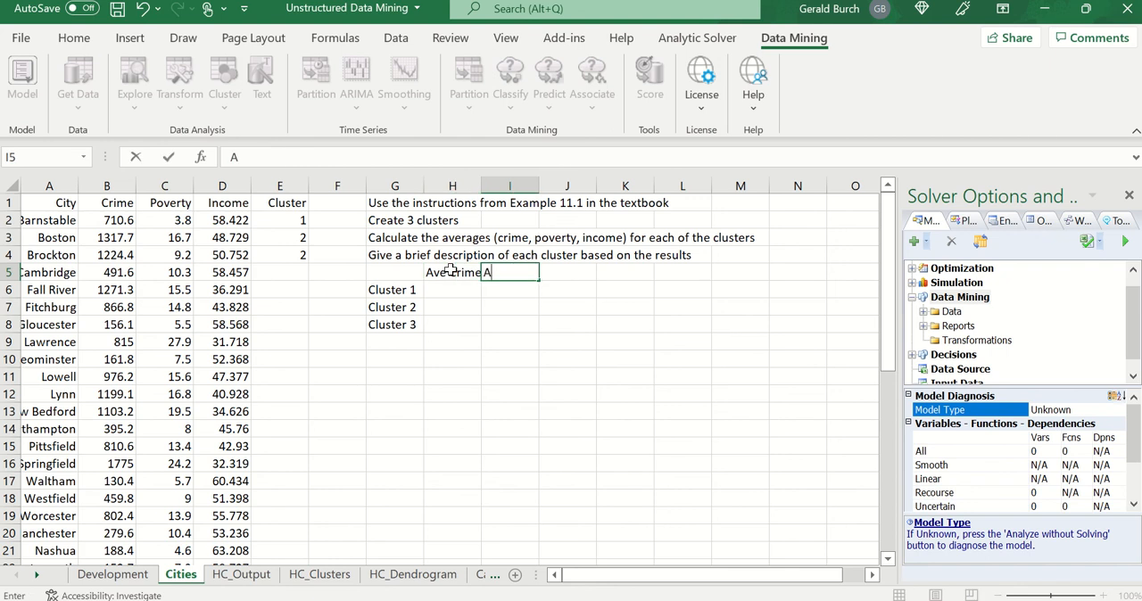
type("ve Pov")
key("Tab")
type("Ave")
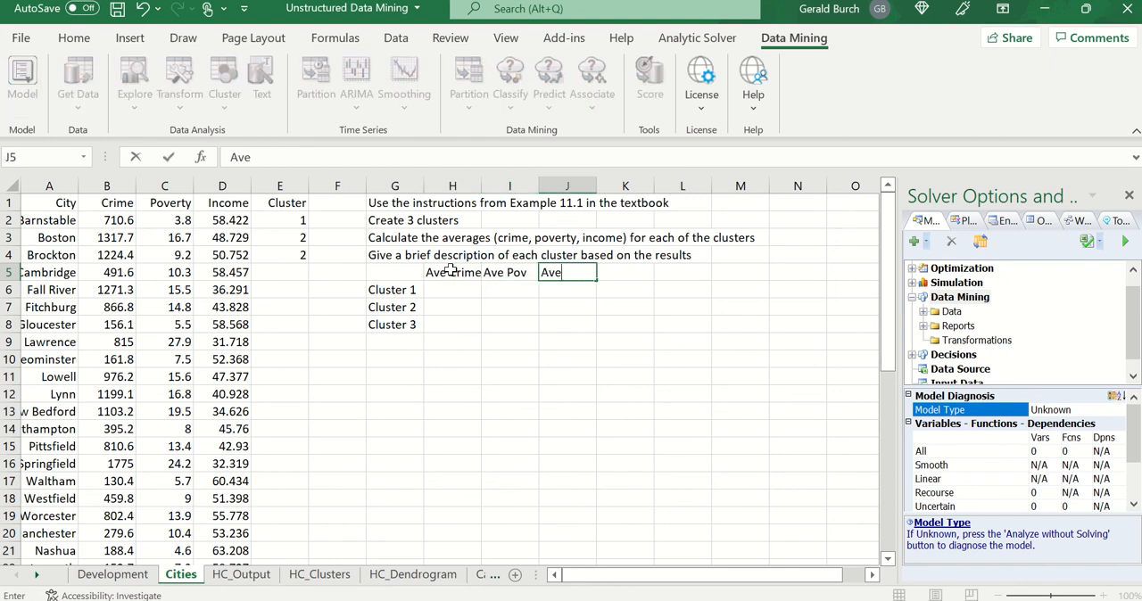
type(" Income")
key("Return")
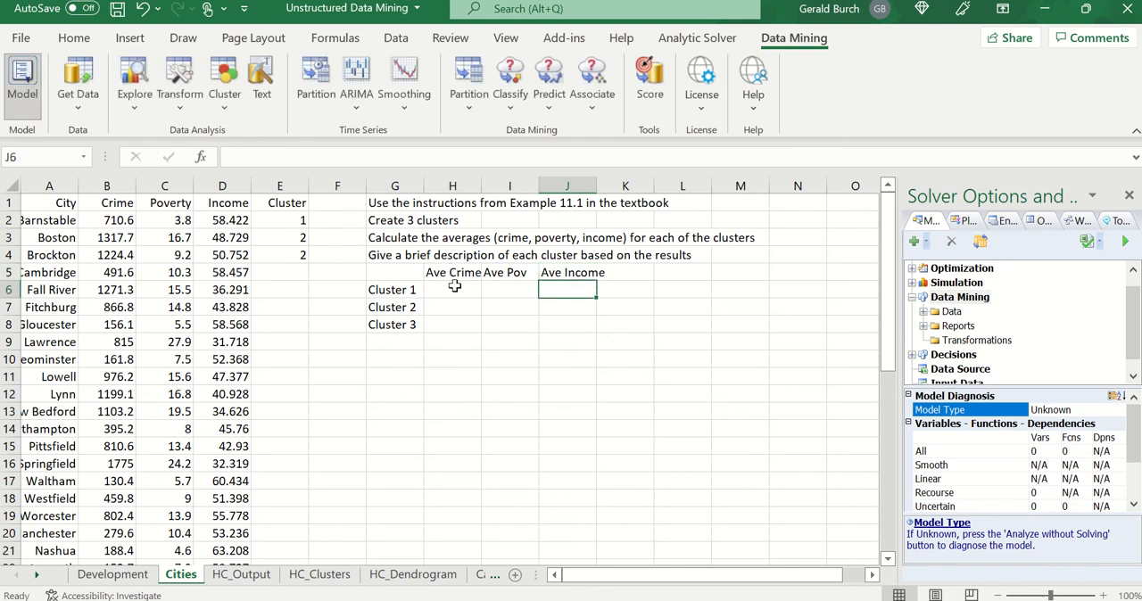